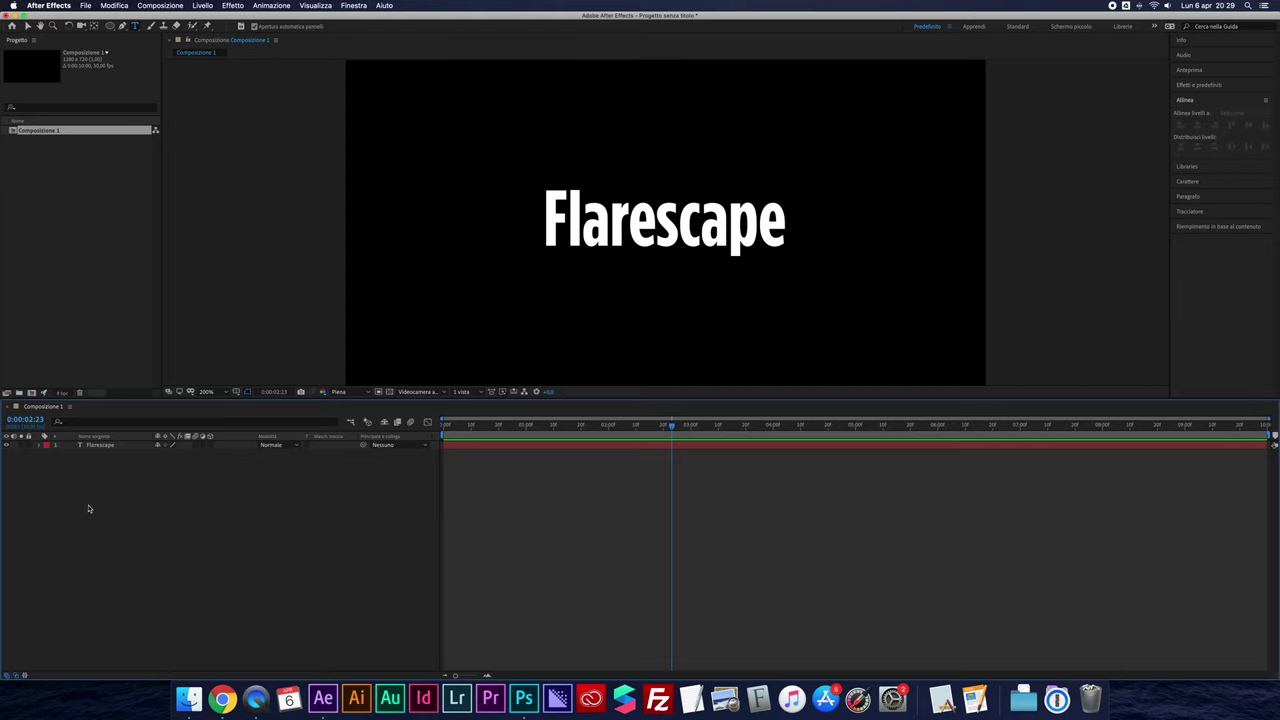
Add a Position animator to the Flarescape text layer and offset it to 0,-414, above the frame
click(100, 445)
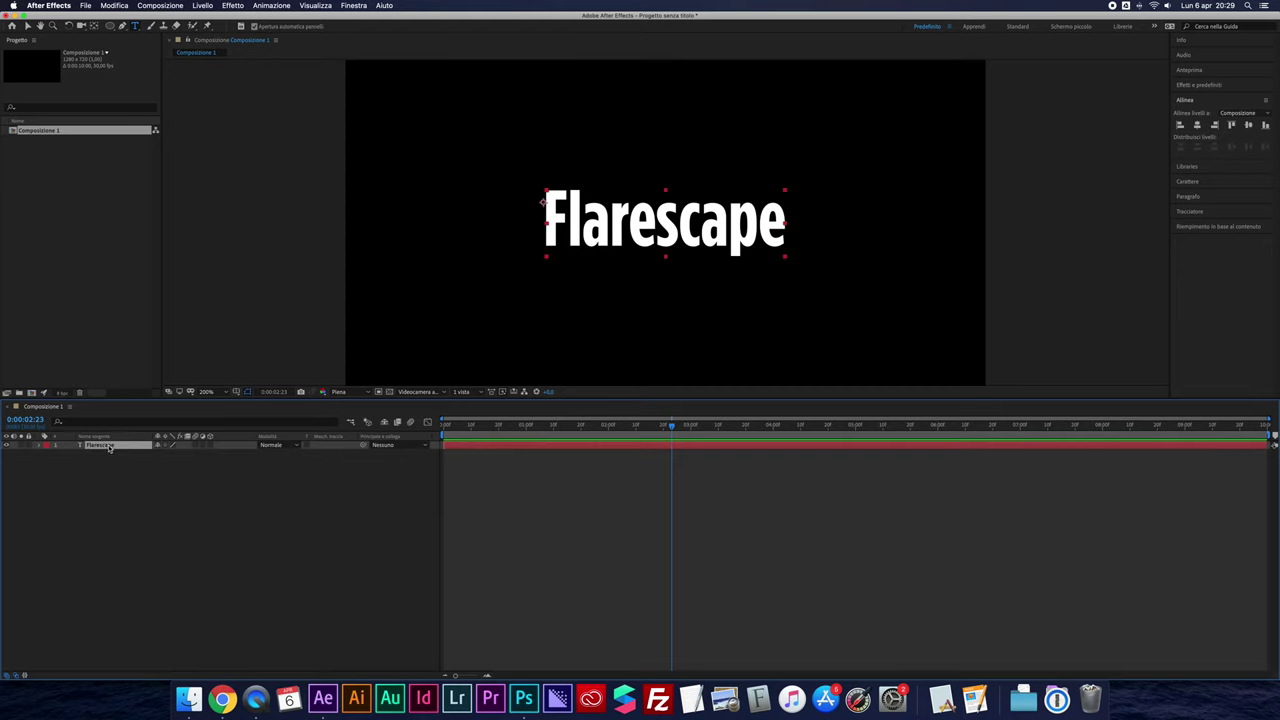
click(40, 446)
click(249, 455)
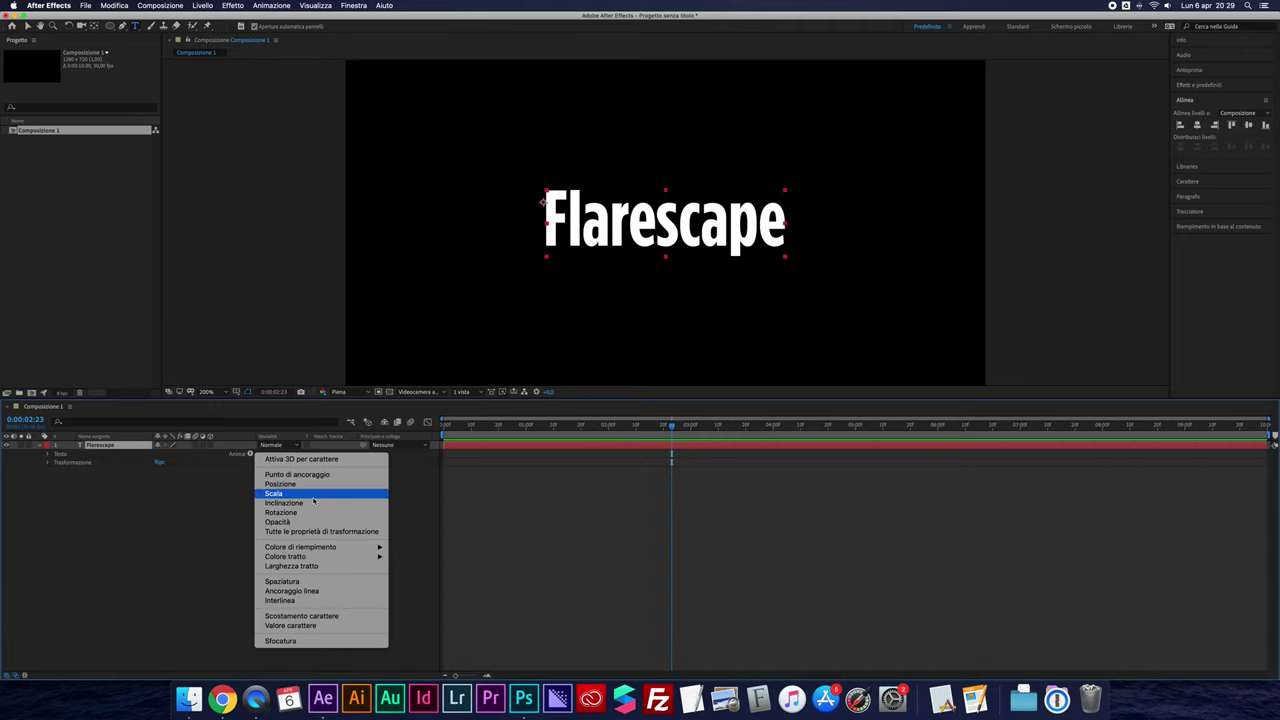
click(283, 484)
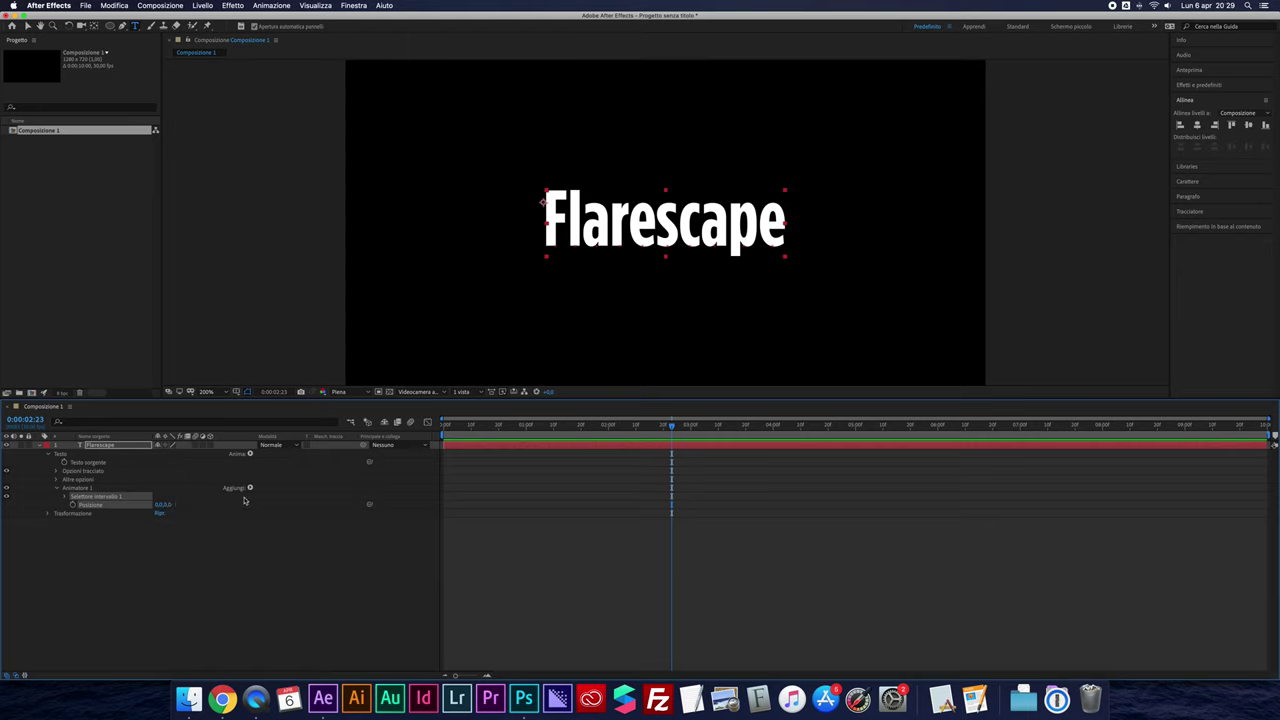
mouse_move(169, 508)
mouse_down()
mouse_move(239, 274)
mouse_move(240, 223)
mouse_up()
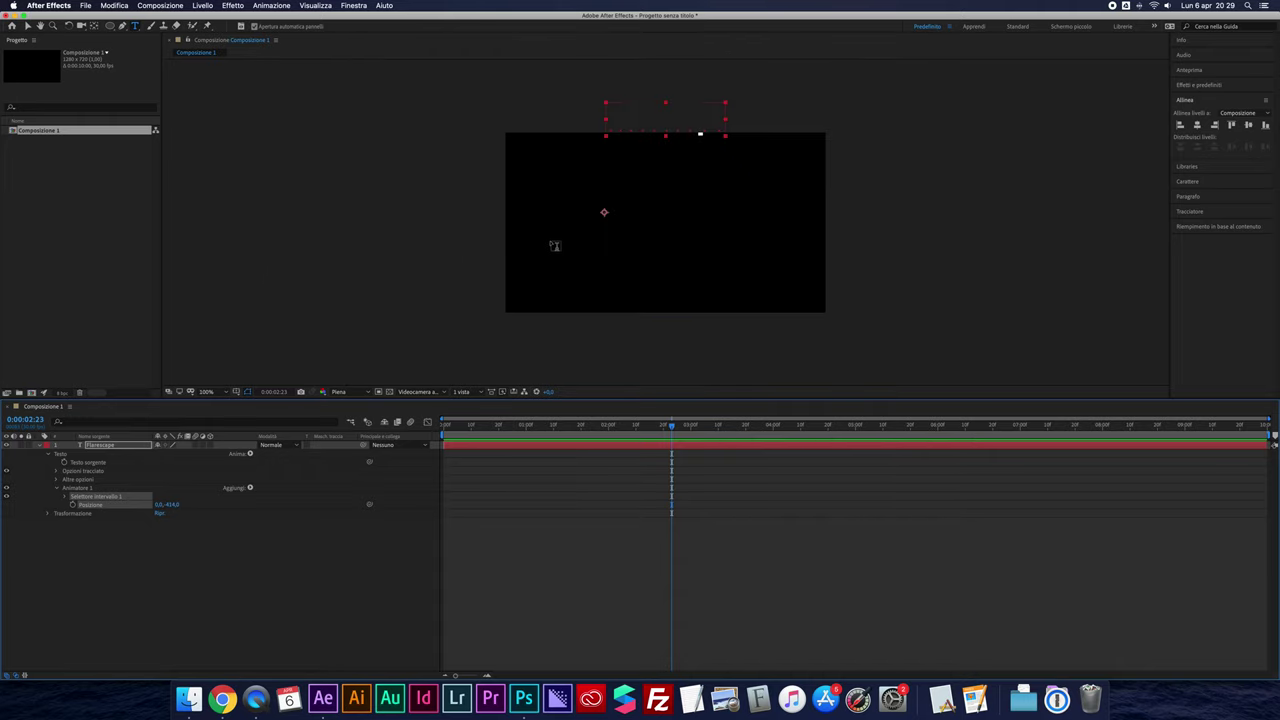
Raise the letters to about -461 px so they sit out of view, then test Range Selector 1's Start
drag(167, 504, 233, 505)
click(65, 497)
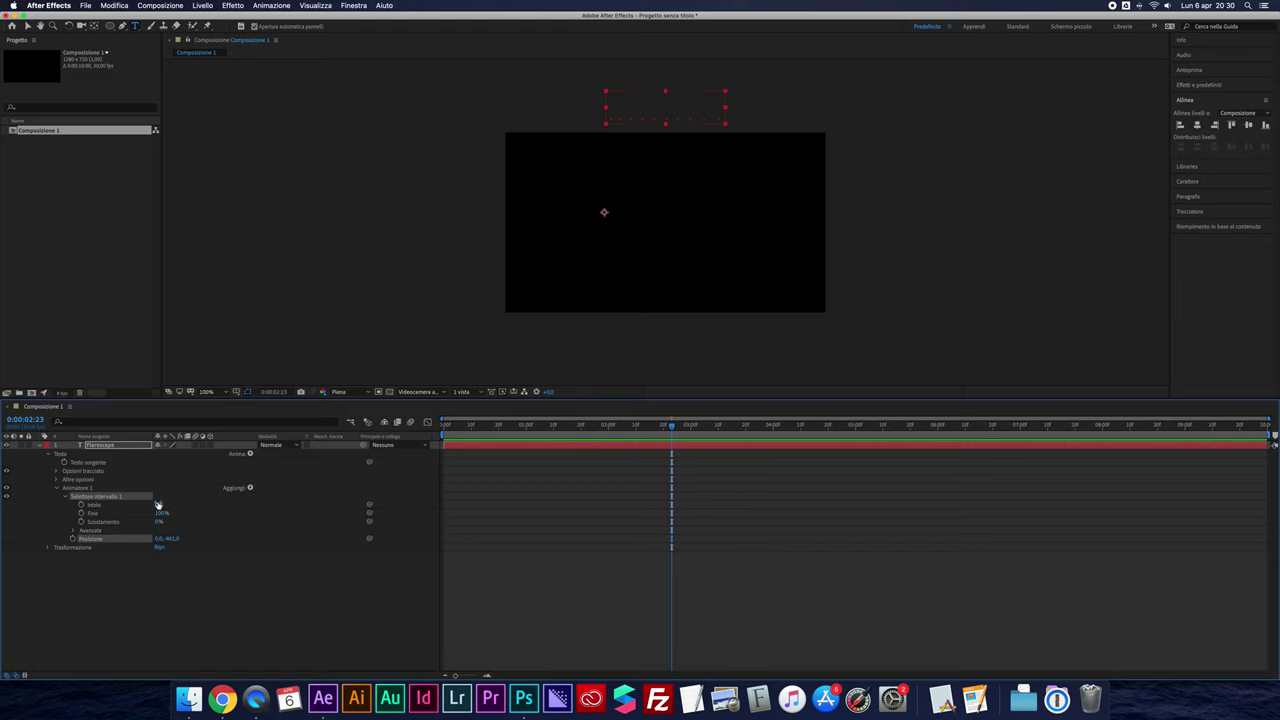
mouse_move(157, 505)
mouse_down()
mouse_move(194, 501)
mouse_move(150, 502)
mouse_up()
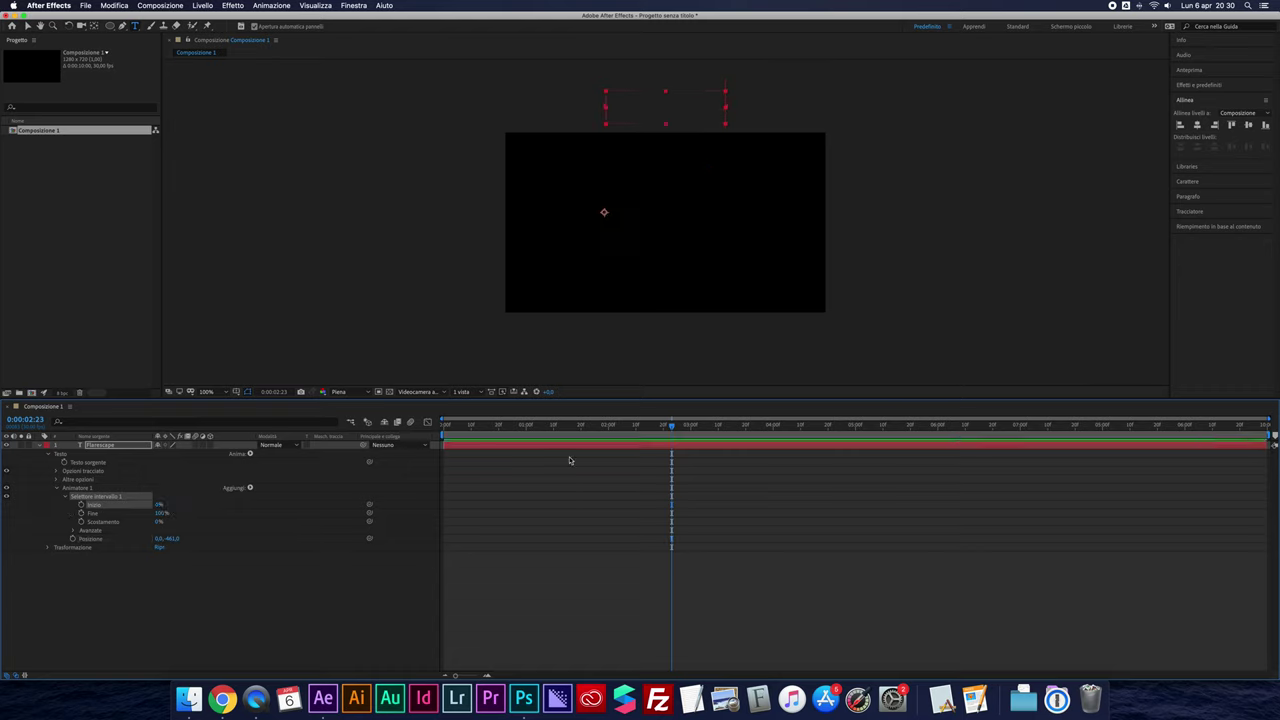
drag(520, 430, 443, 430)
Keyframe Range Selector 1's Start at 0% at 0:00 and 100% at 0:02
click(81, 505)
drag(443, 430, 609, 449)
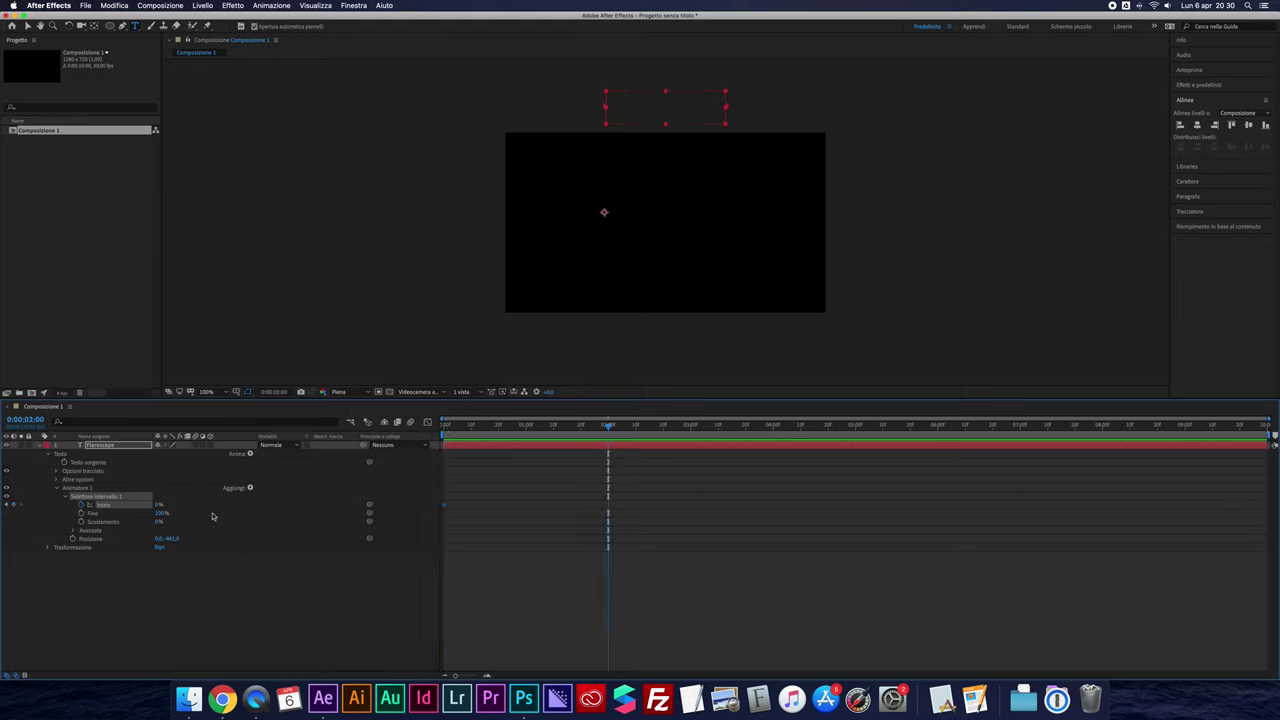
drag(160, 505, 366, 514)
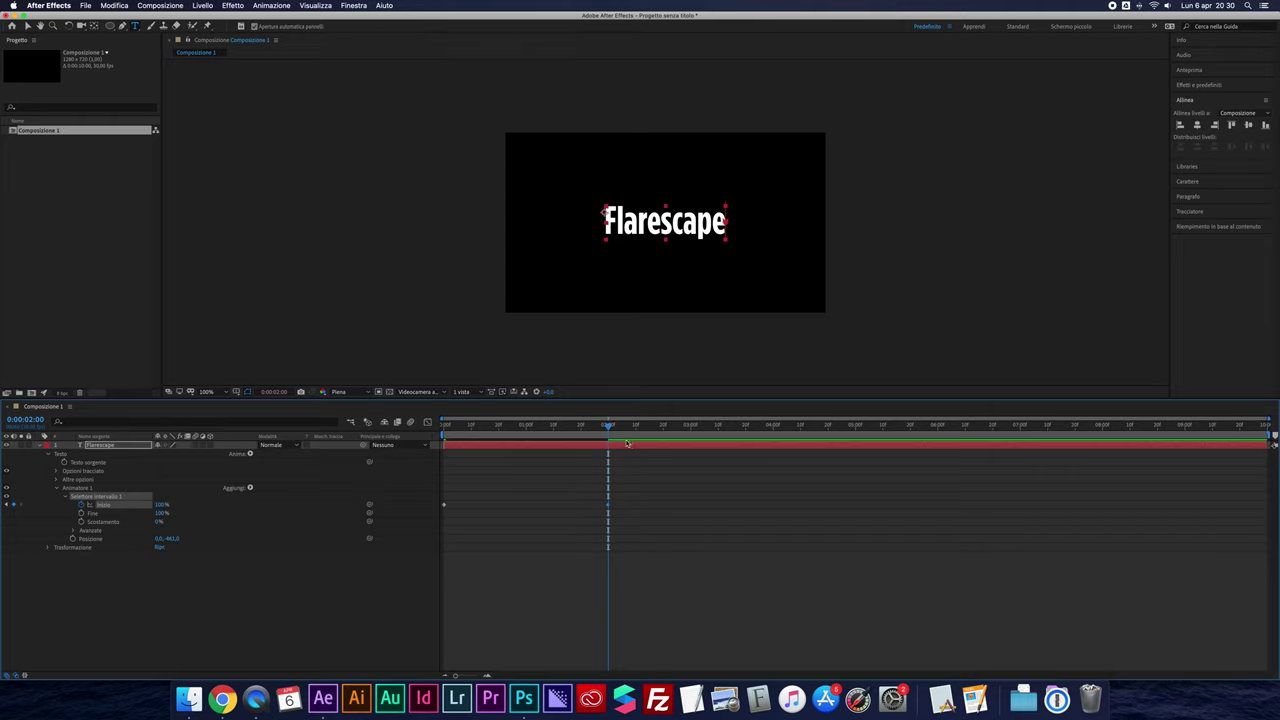
Set the viewer zoom to Fit and preview the letters dropping in one by one
click(207, 391)
click(215, 403)
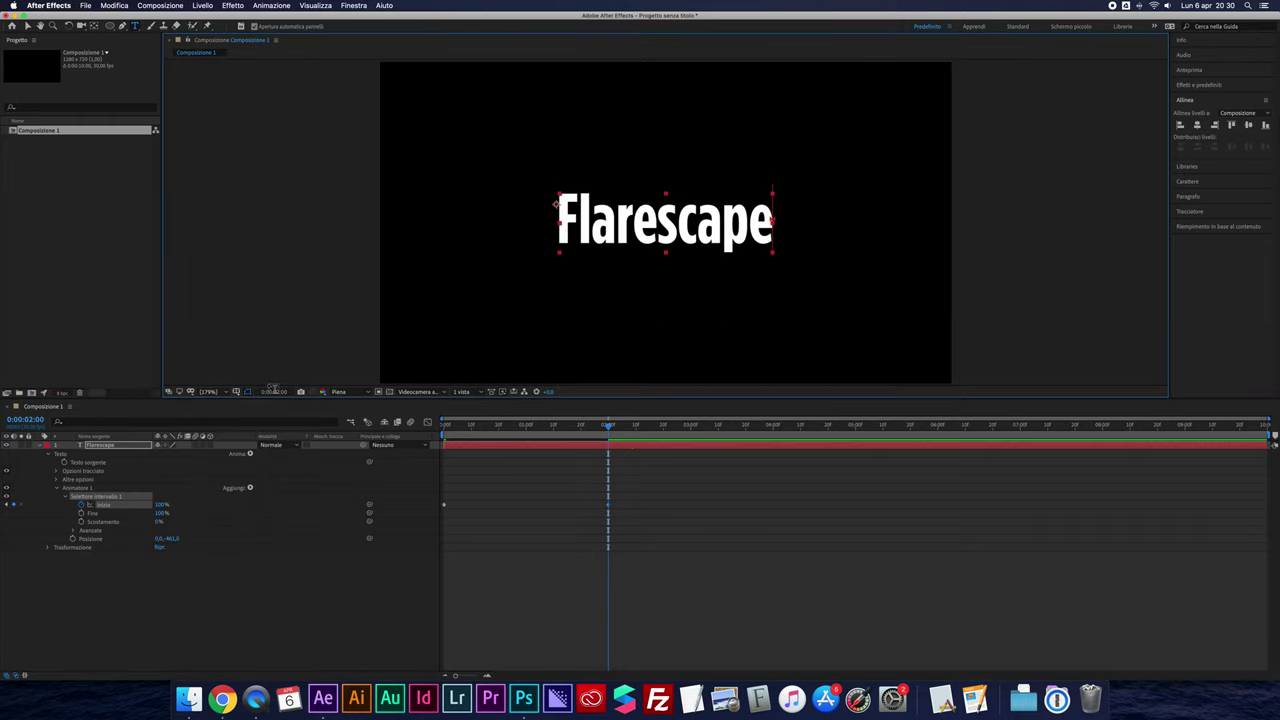
drag(580, 432, 444, 437)
key(space)
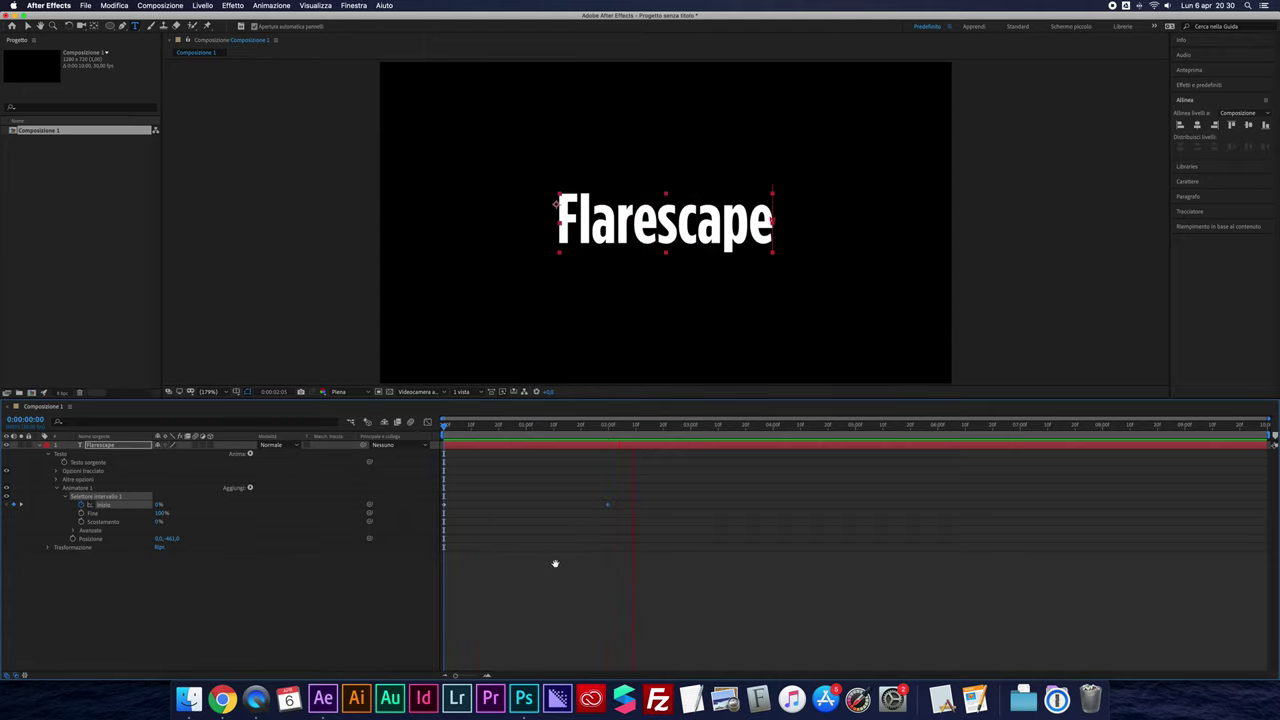
key(space)
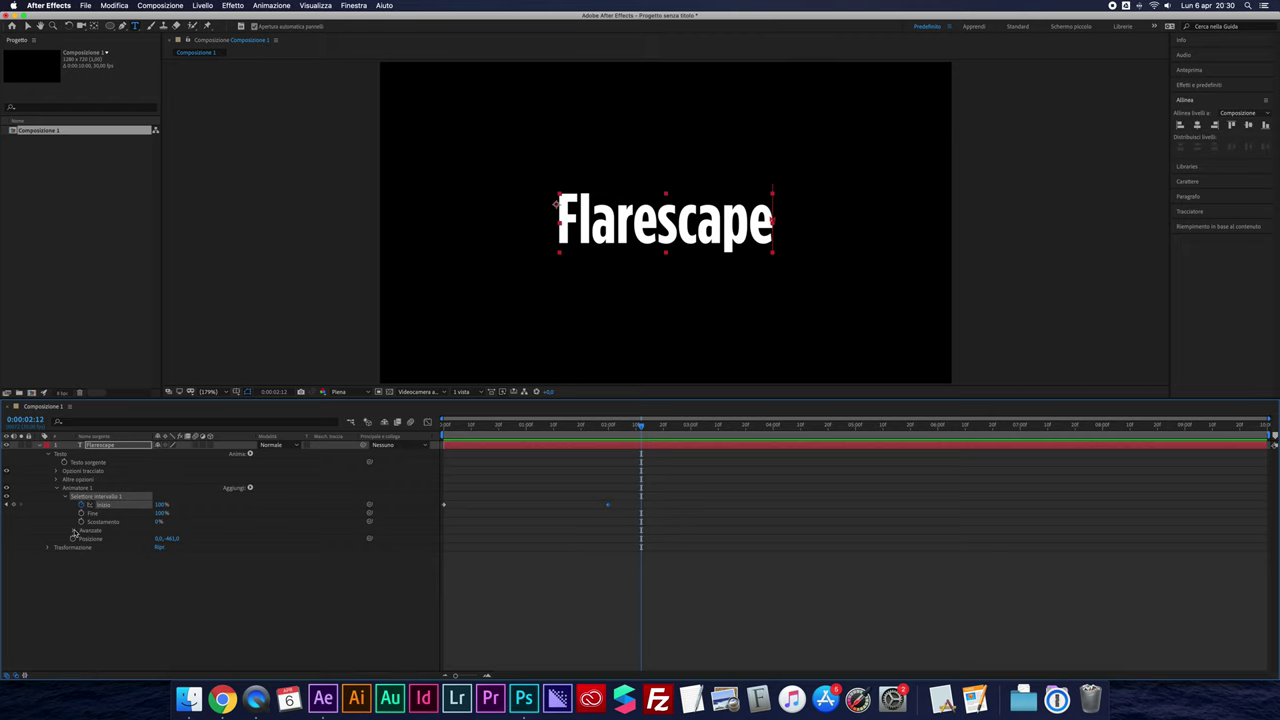
click(73, 531)
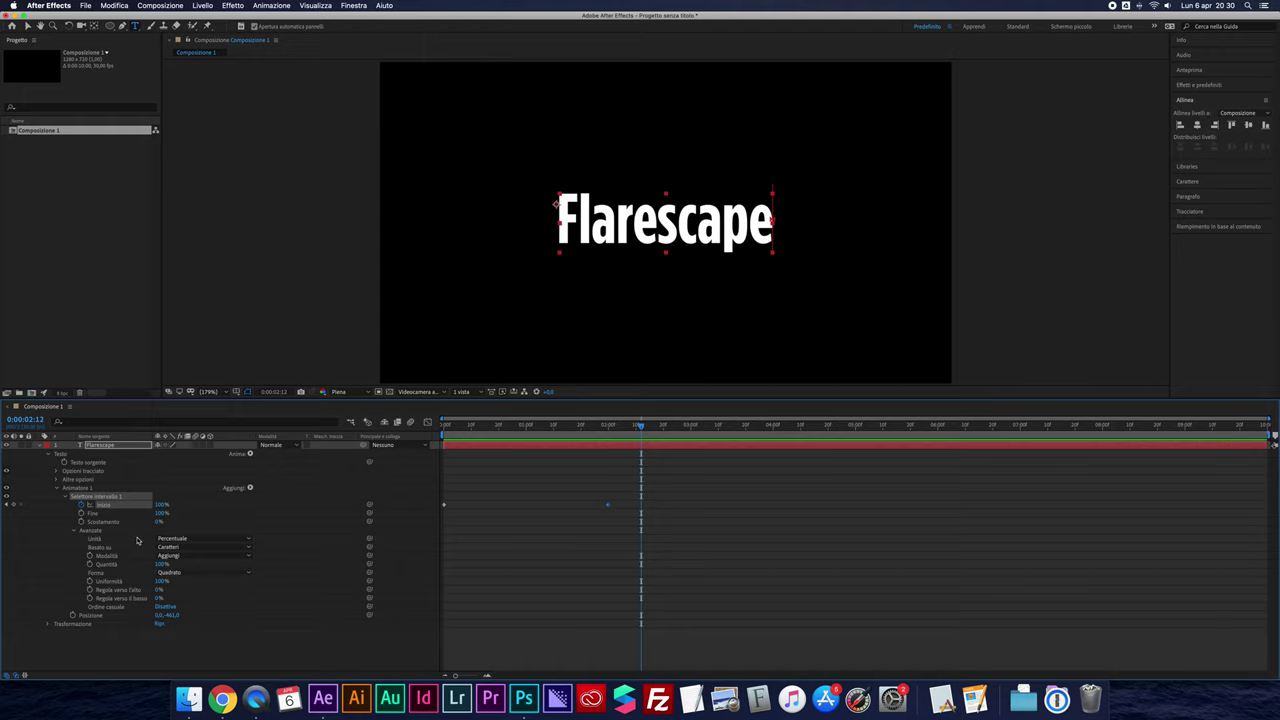
Add a Scale property to Animator 1, left at 100,100% for now
click(74, 532)
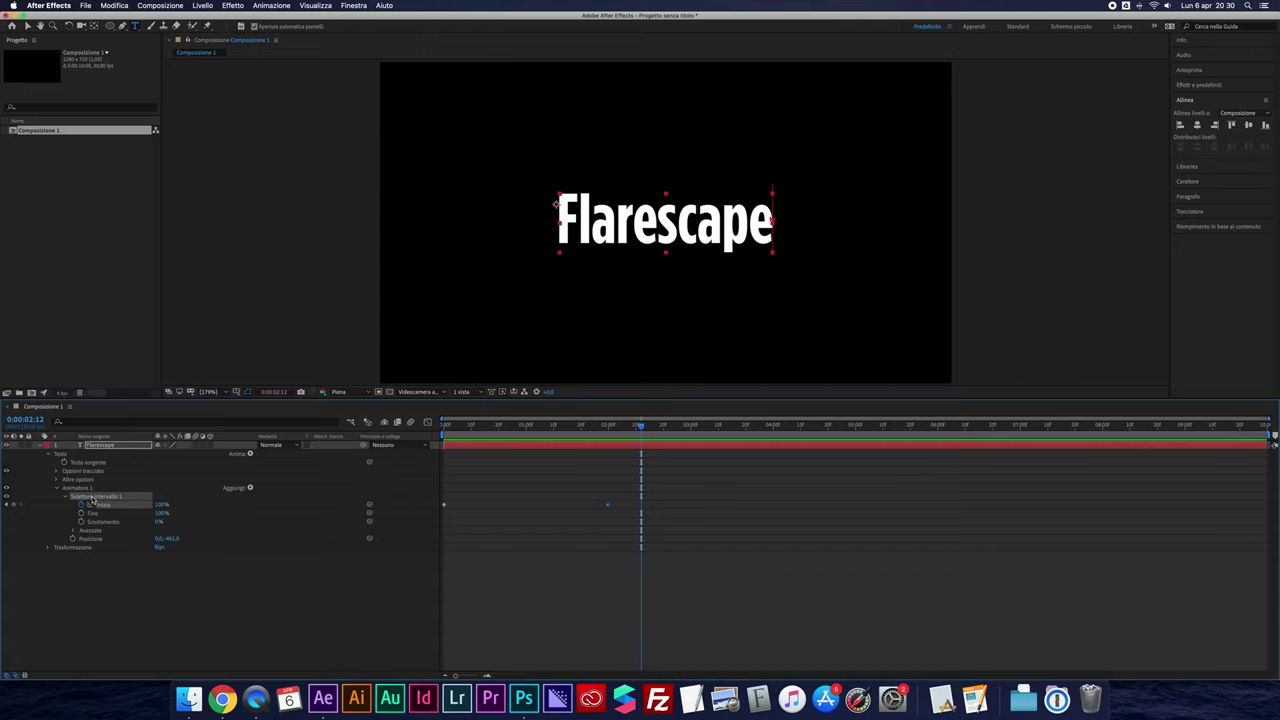
click(250, 488)
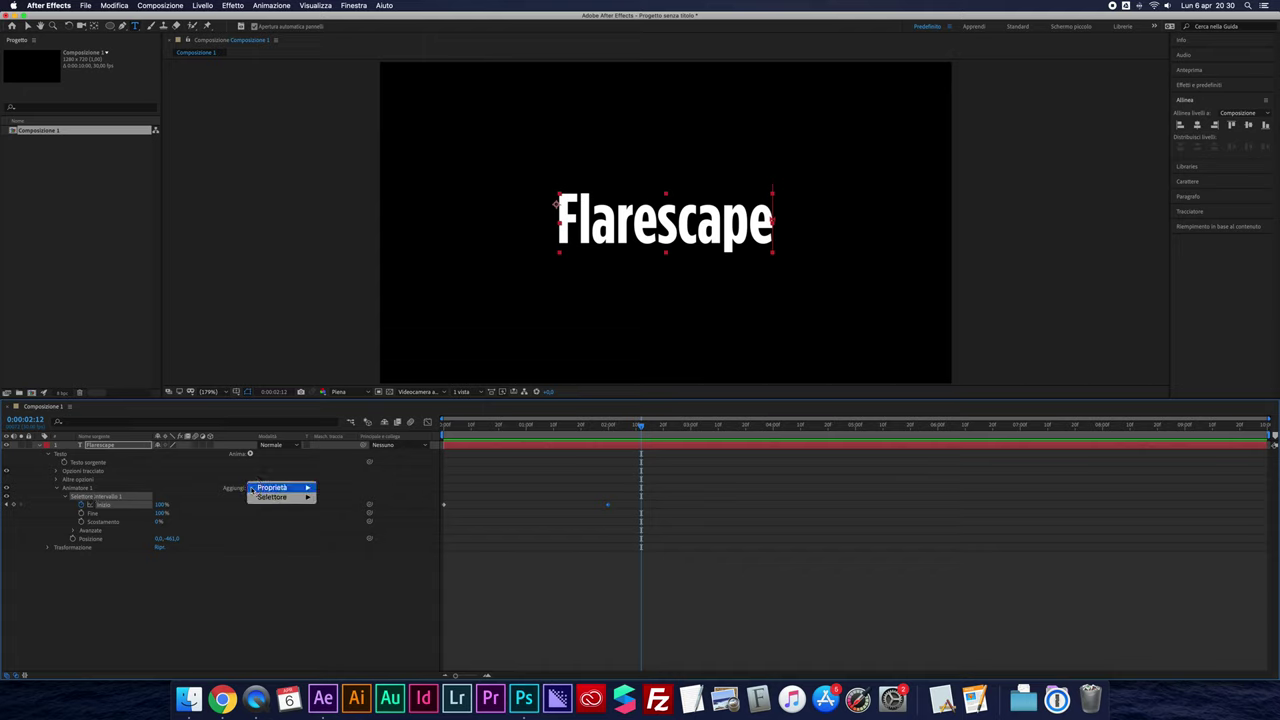
mouse_move(286, 489)
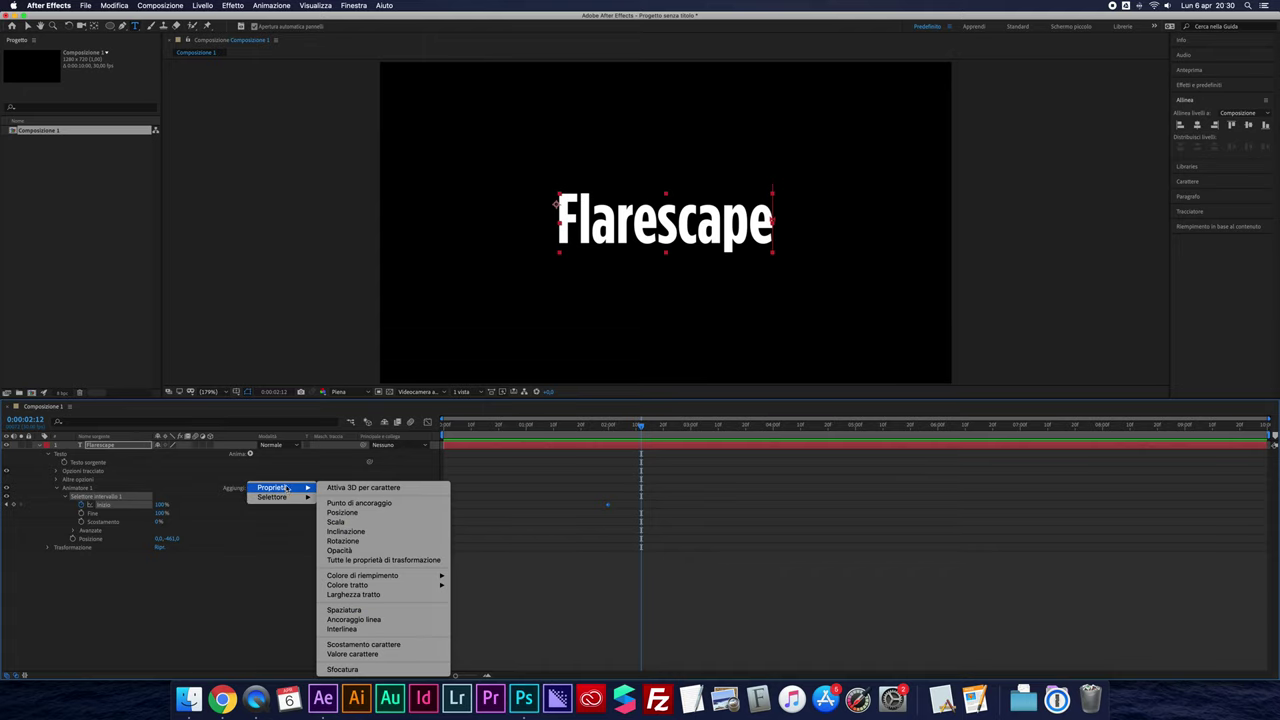
click(348, 522)
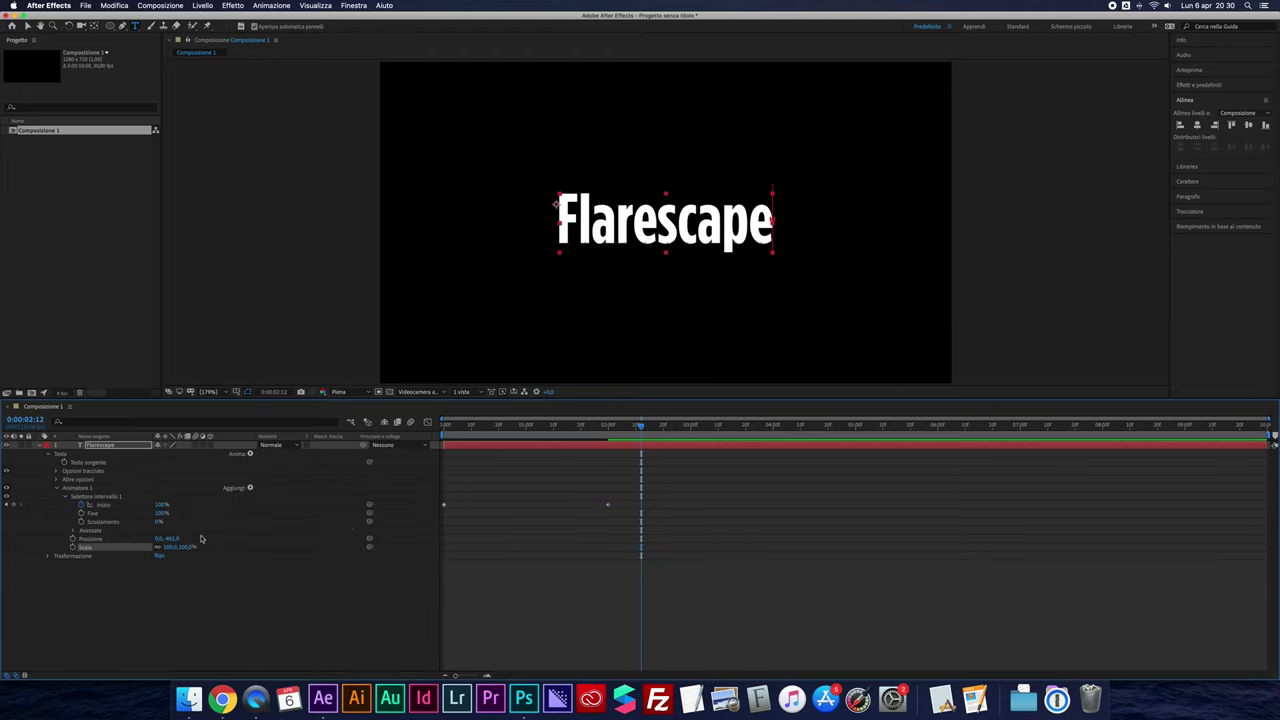
mouse_move(585, 428)
mouse_down()
mouse_move(473, 441)
mouse_move(488, 440)
mouse_up()
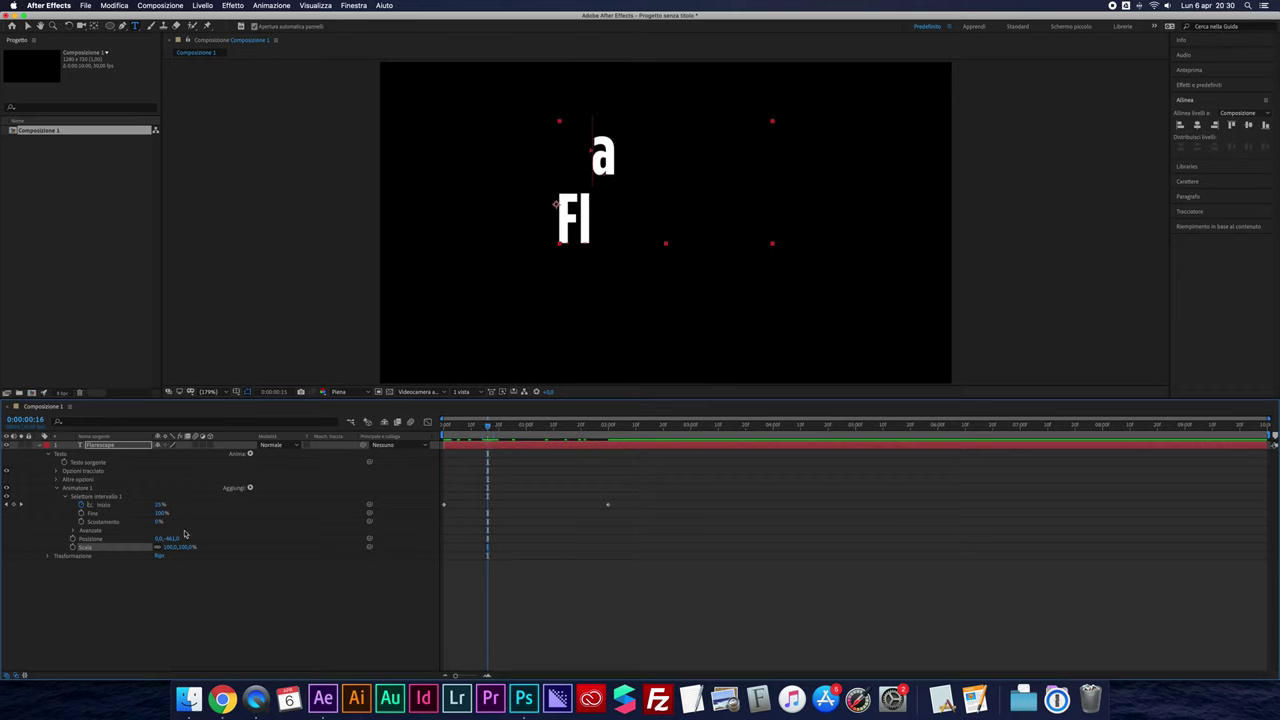
Reduce Animator 1's Scale to about 13% so each letter arrives small
mouse_move(172, 547)
mouse_down()
mouse_move(113, 547)
mouse_move(127, 547)
mouse_up()
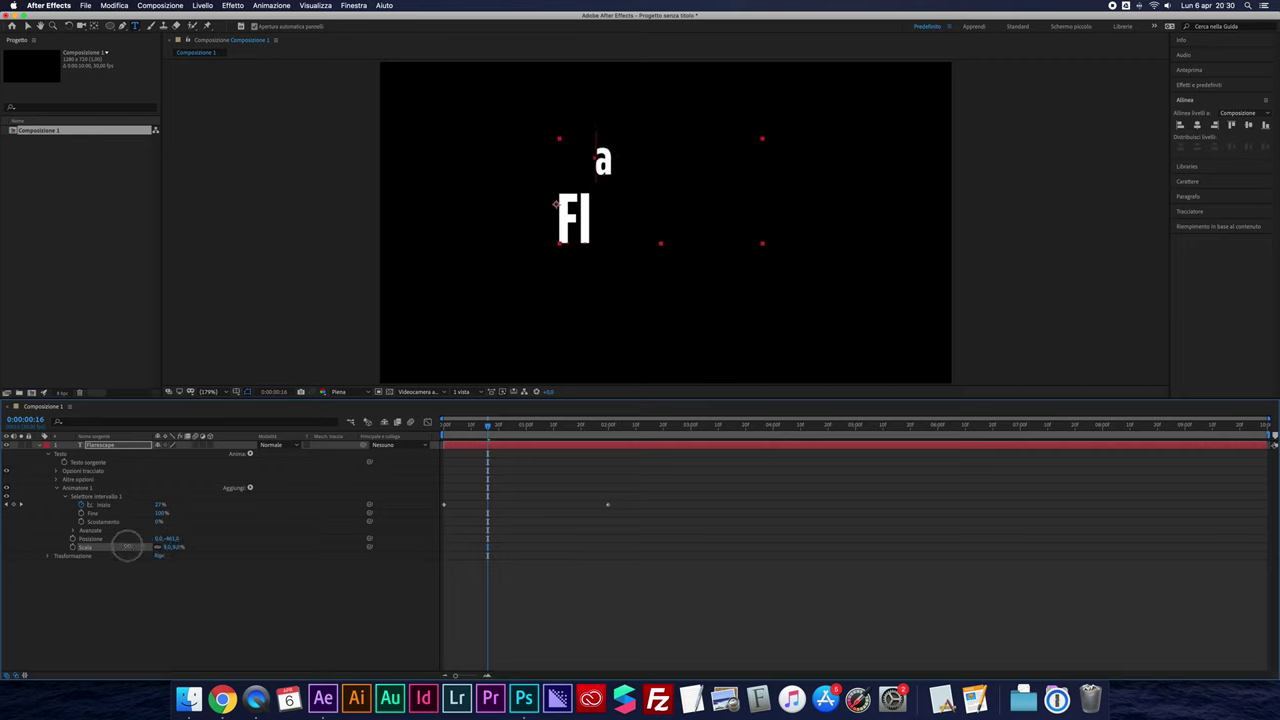
drag(127, 547, 130, 547)
mouse_move(488, 427)
mouse_down()
mouse_move(461, 428)
mouse_move(618, 427)
mouse_move(430, 438)
mouse_up()
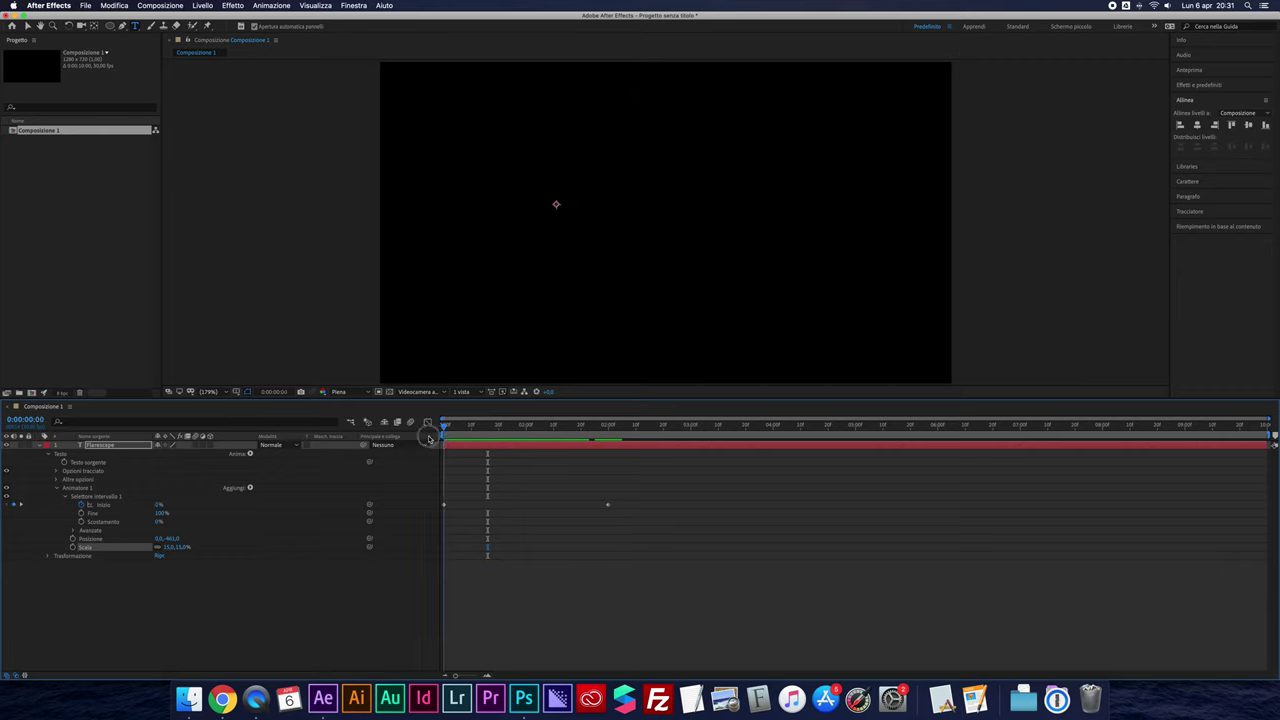
click(251, 489)
Add Blur to Animator 1 and raise its vertical blur at frame 16 to streak the letters
mouse_move(275, 488)
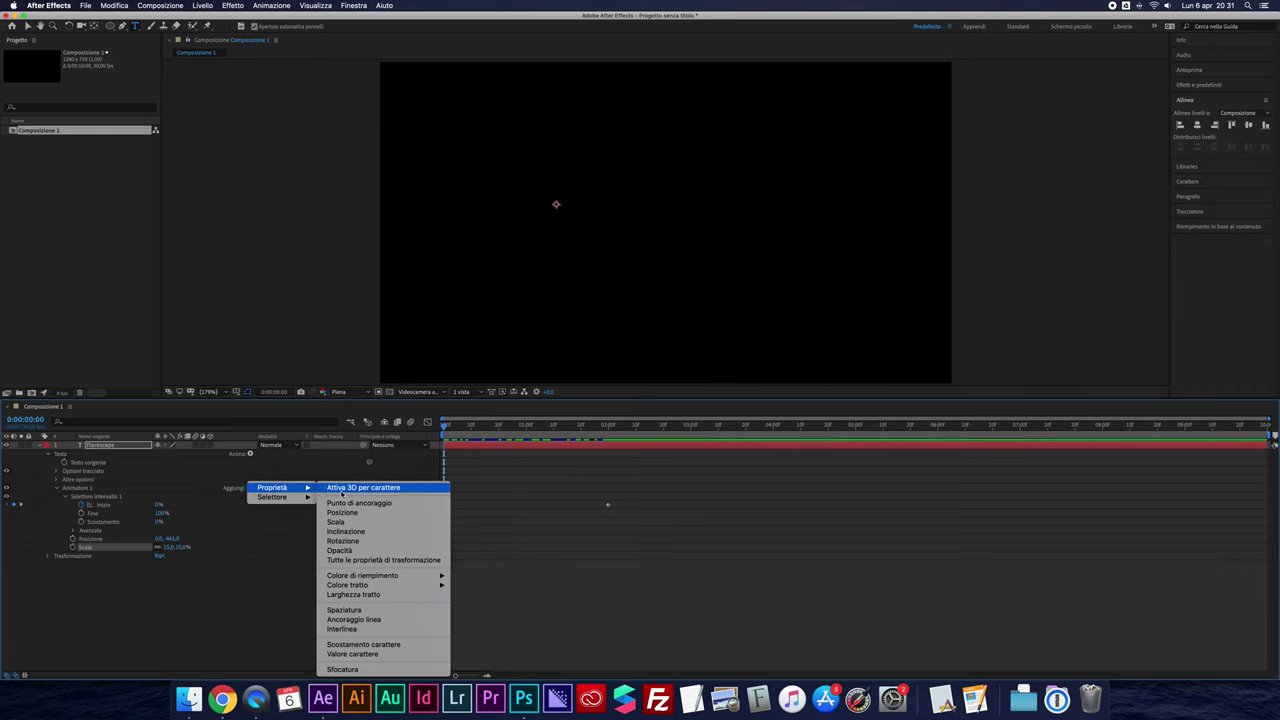
click(343, 669)
drag(442, 430, 489, 430)
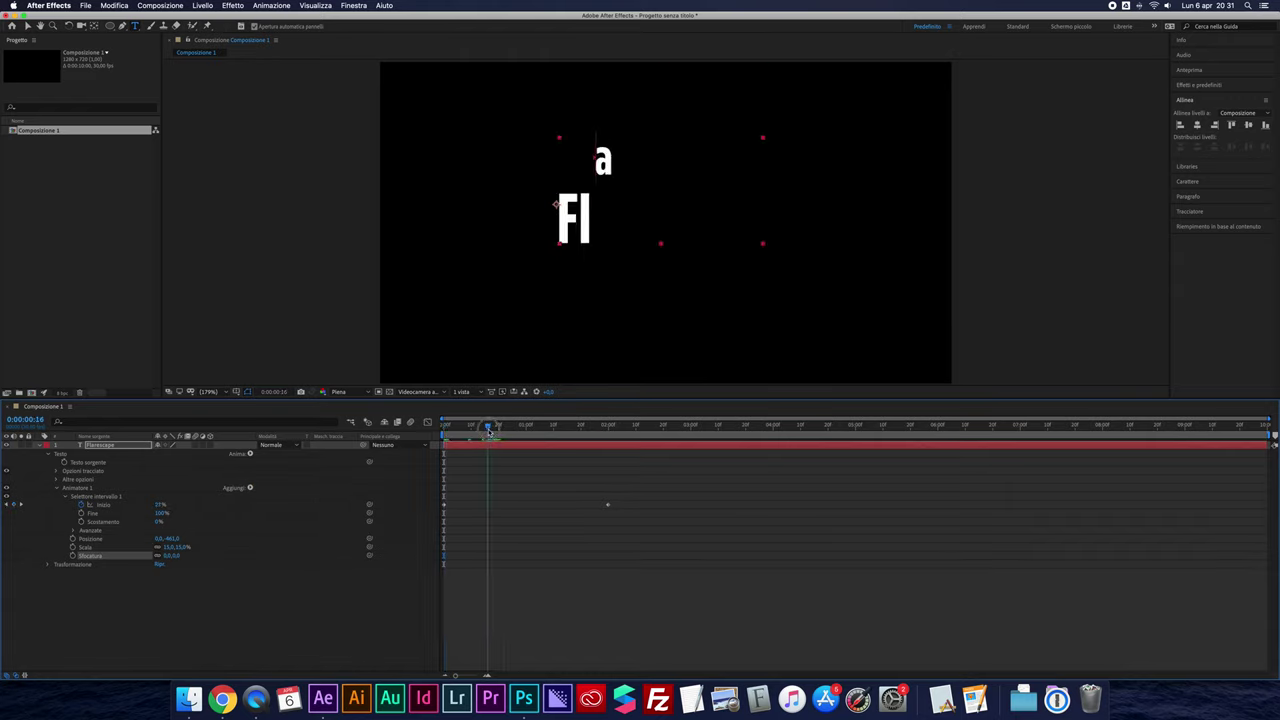
click(163, 556)
mouse_move(164, 556)
mouse_down()
mouse_move(213, 556)
mouse_move(178, 560)
mouse_move(177, 509)
mouse_up()
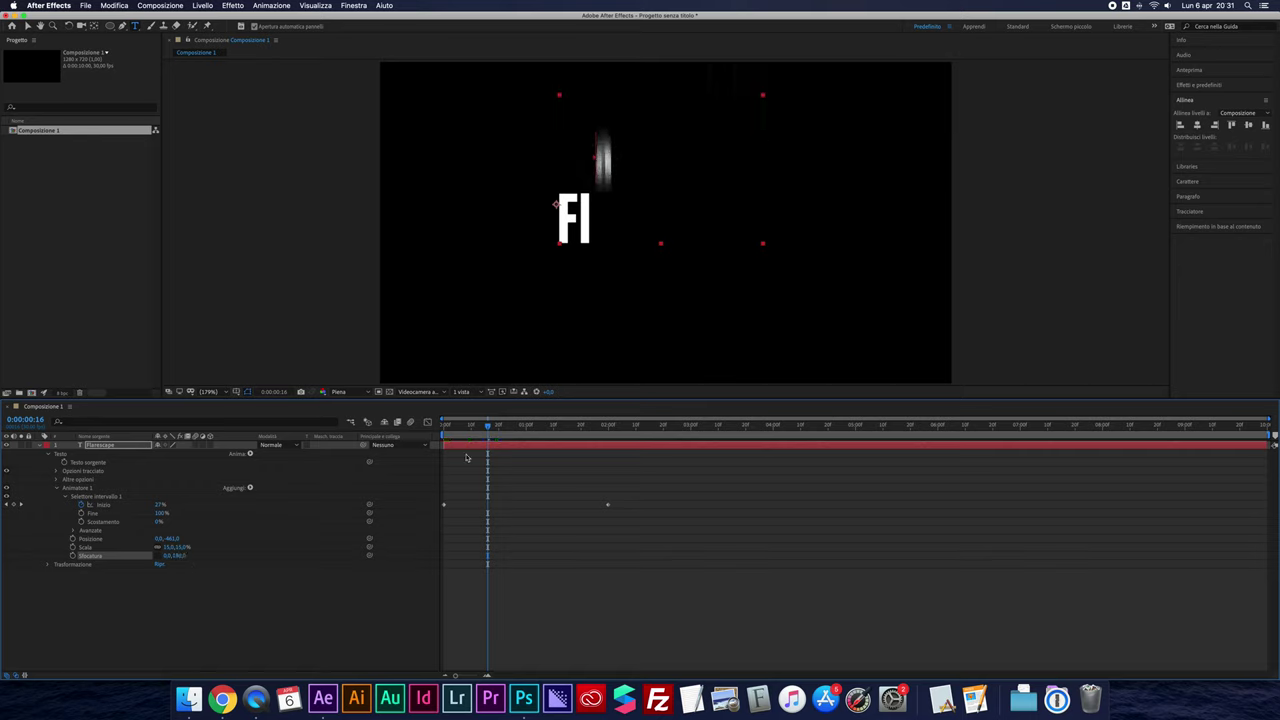
drag(491, 430, 444, 428)
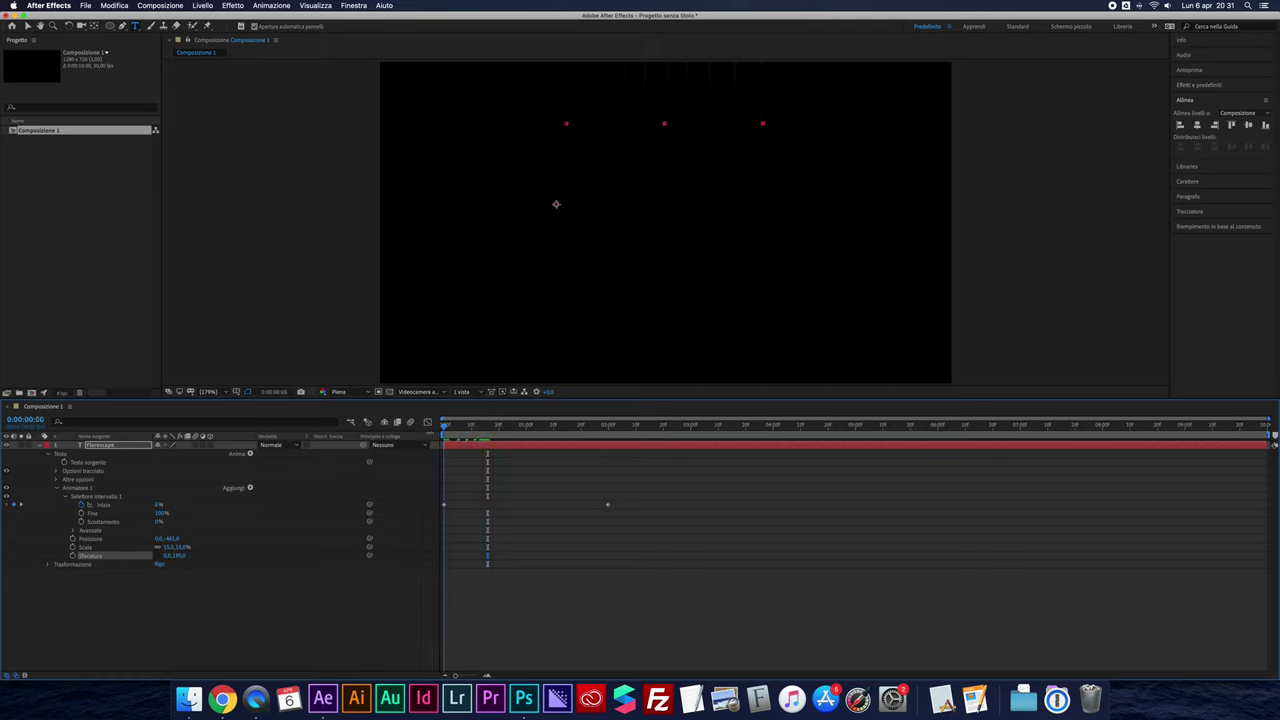
key(space)
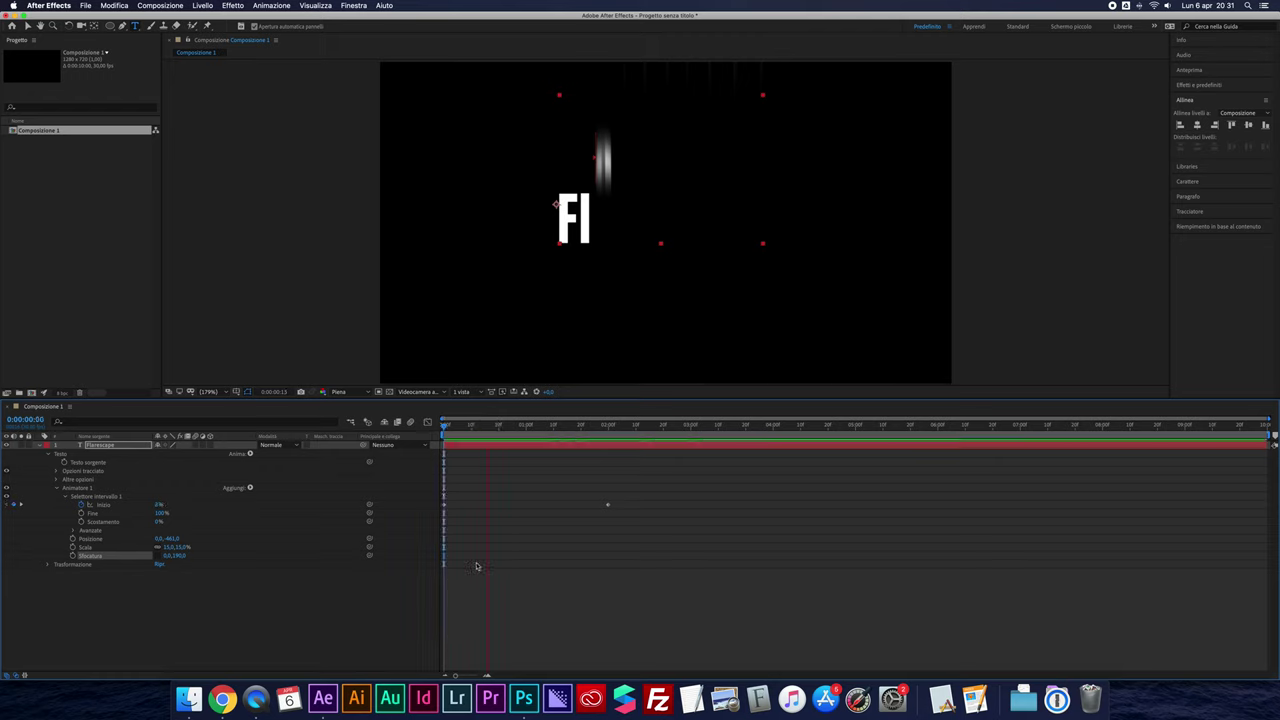
key(space)
drag(516, 437, 486, 441)
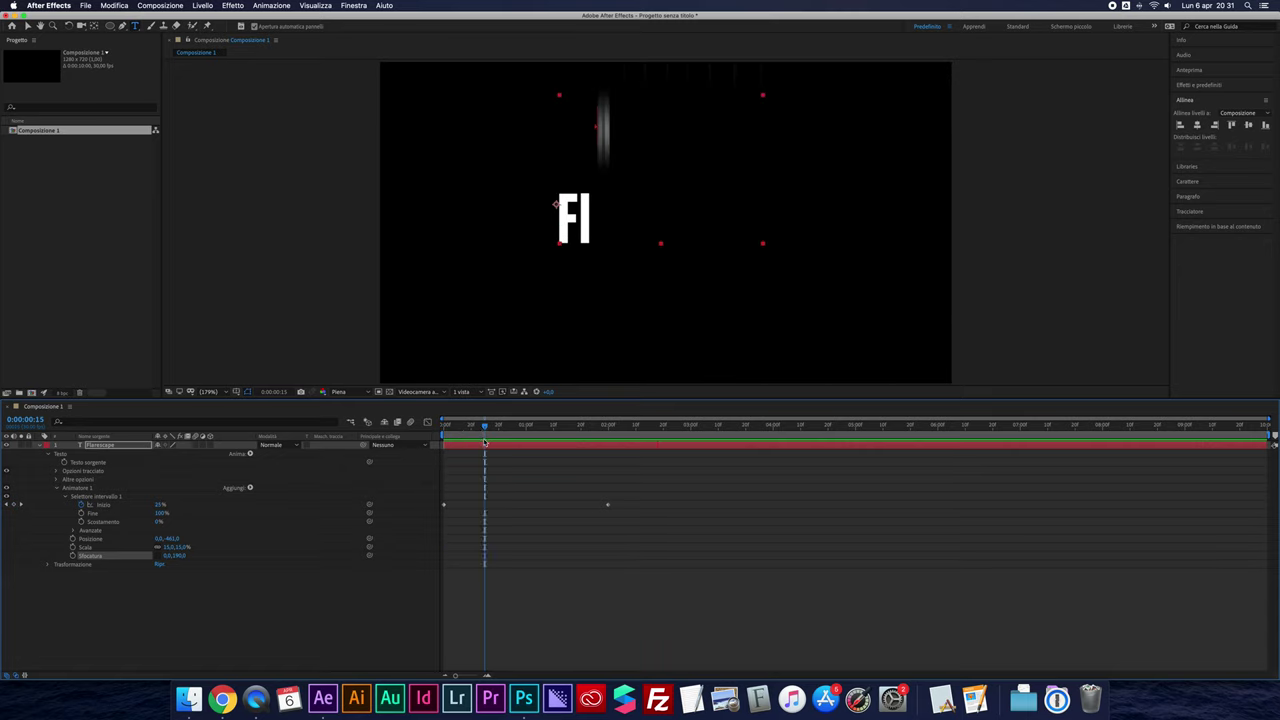
click(251, 489)
mouse_move(280, 487)
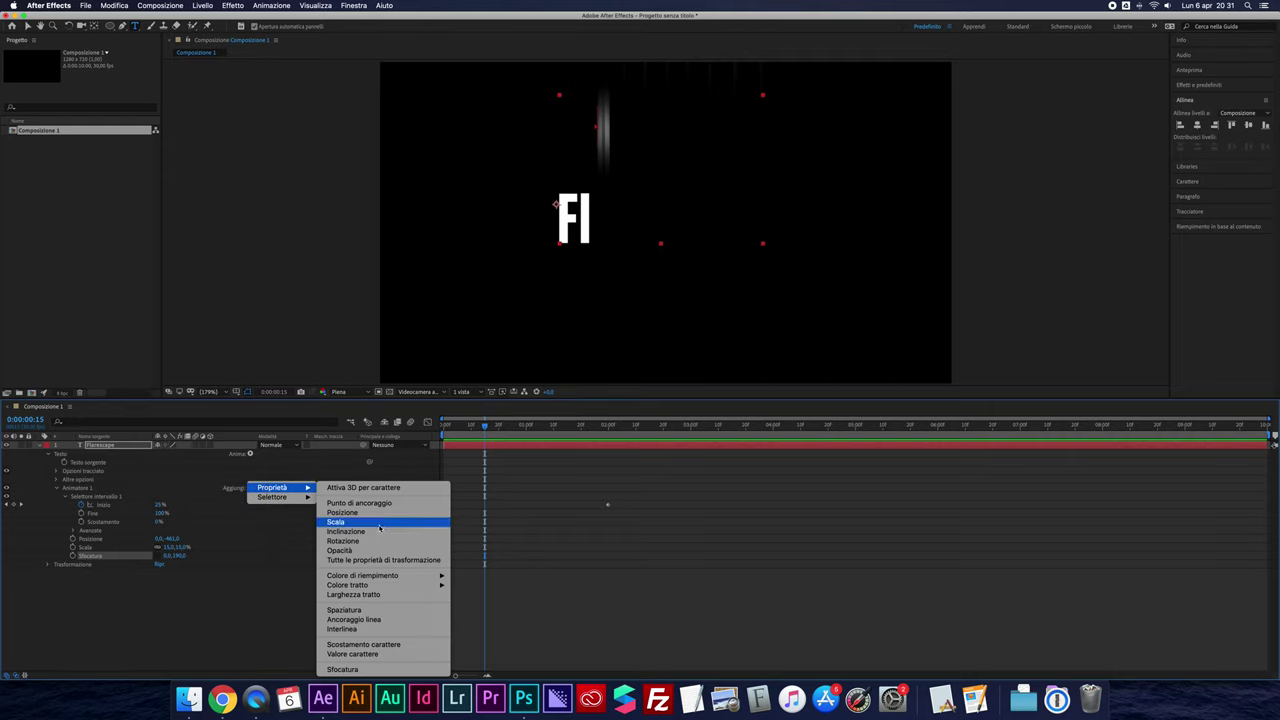
click(264, 609)
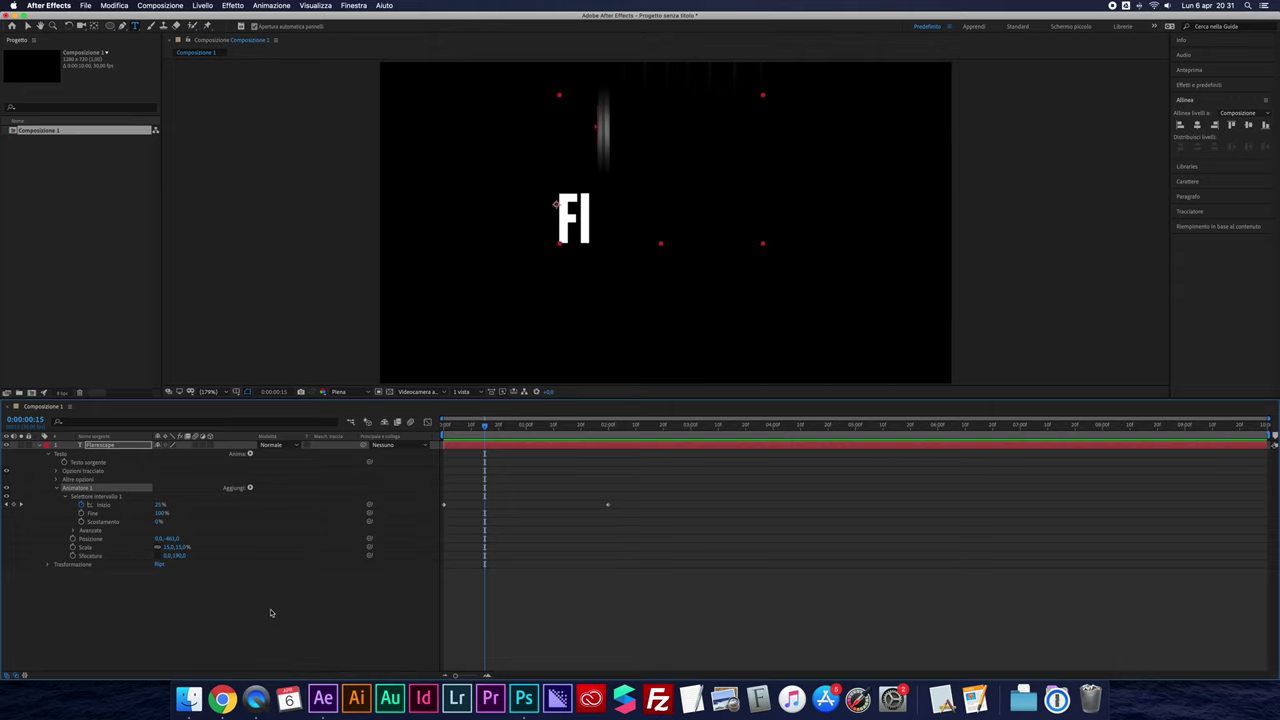
click(97, 541)
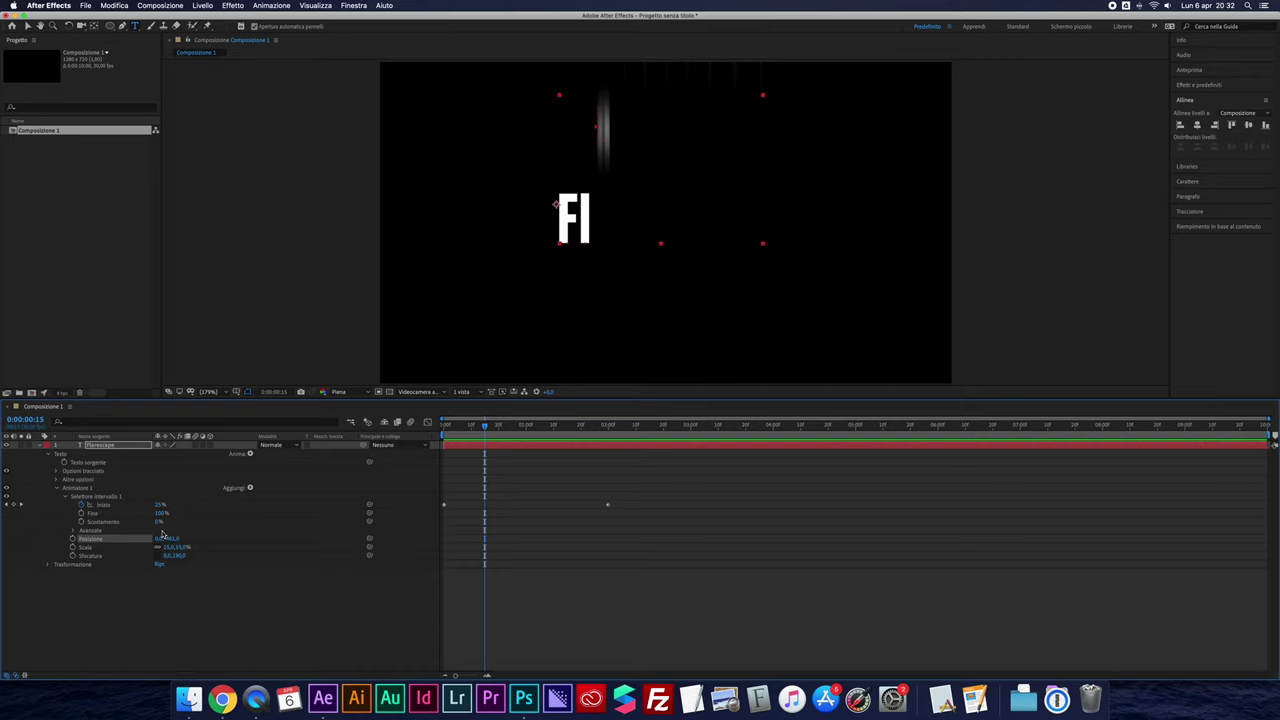
drag(158, 539, 100, 539)
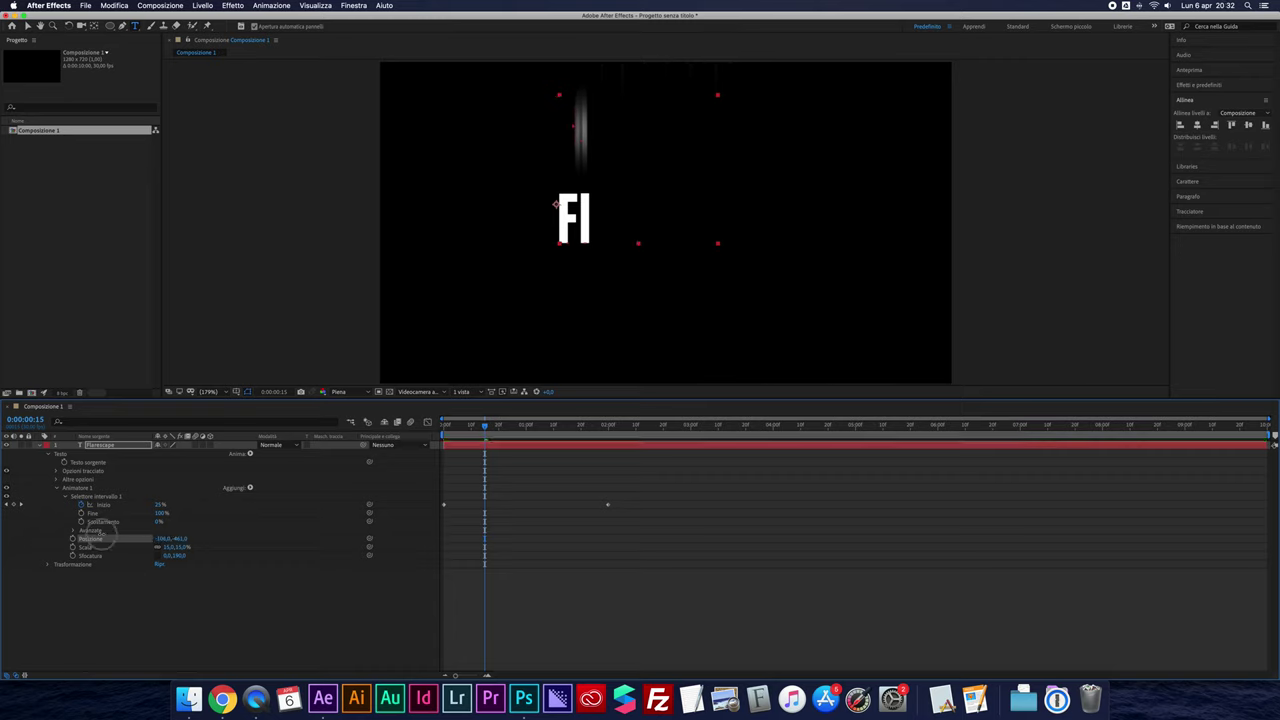
Preview the reveal with the letters arriving from the -116,-461 Position offset
key(space)
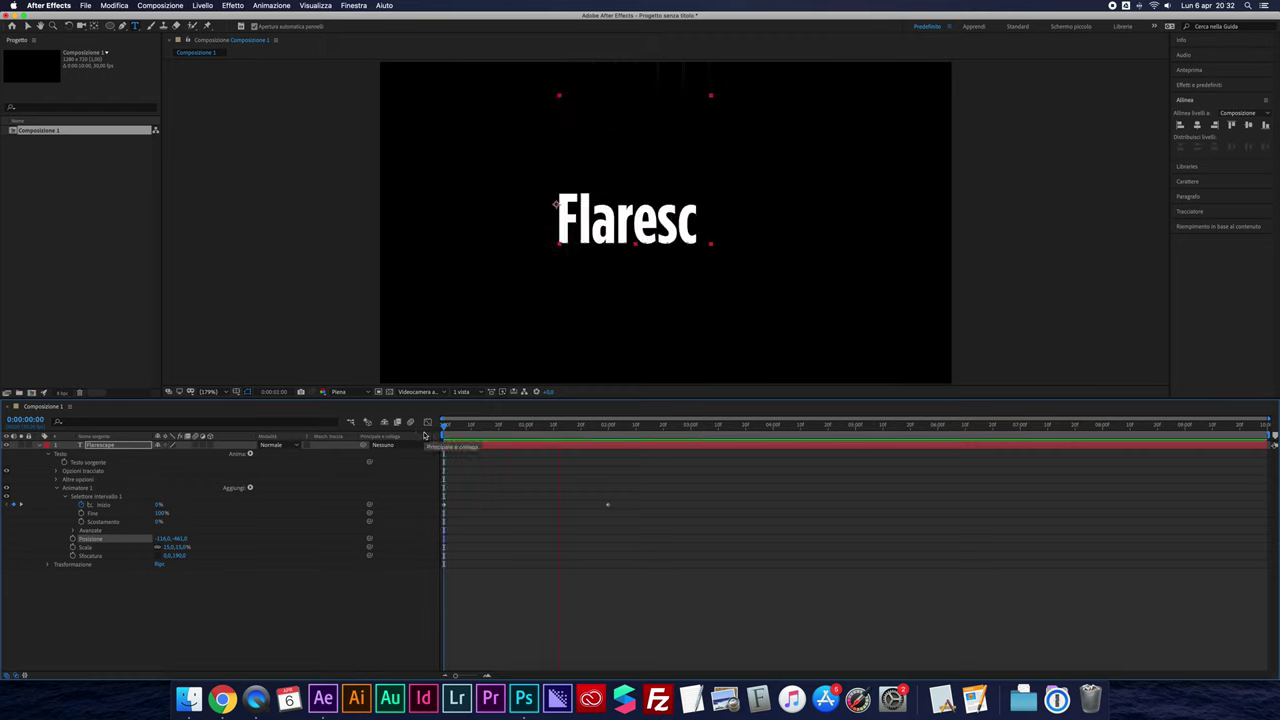
key(space)
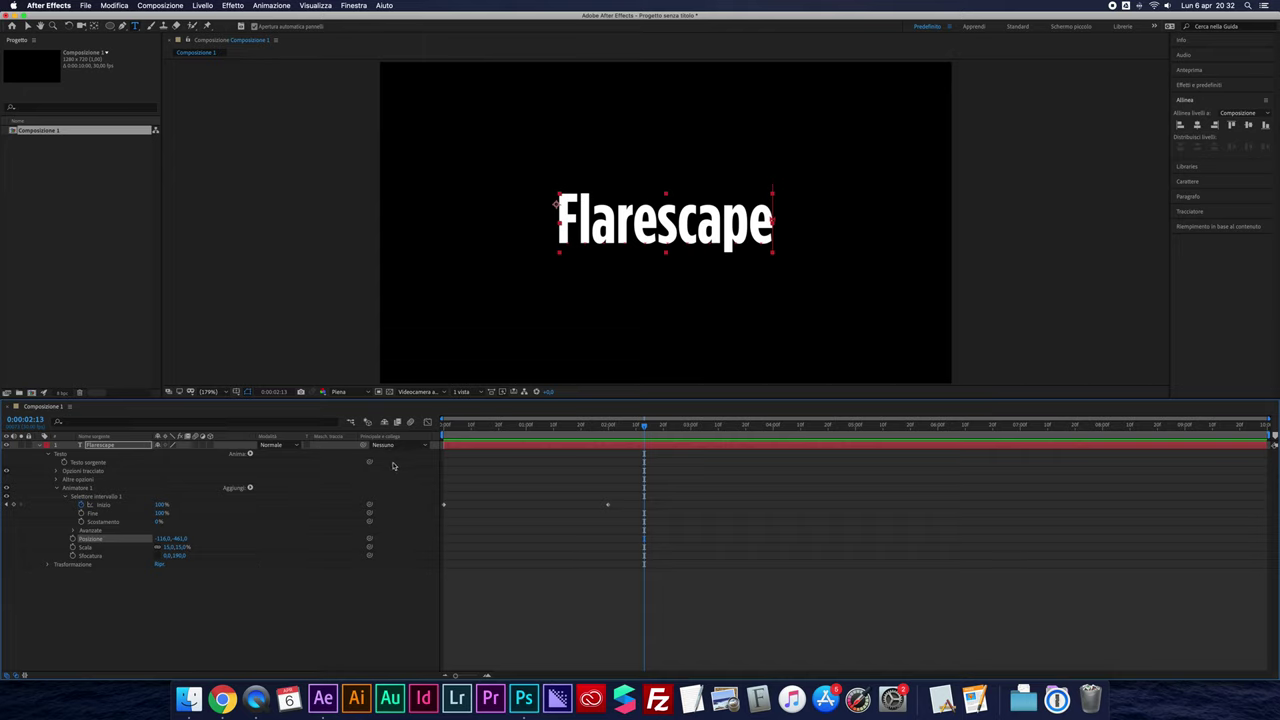
click(250, 488)
Add Opacity to Animator 1 set to 0% so each letter fades in
mouse_move(280, 488)
click(362, 550)
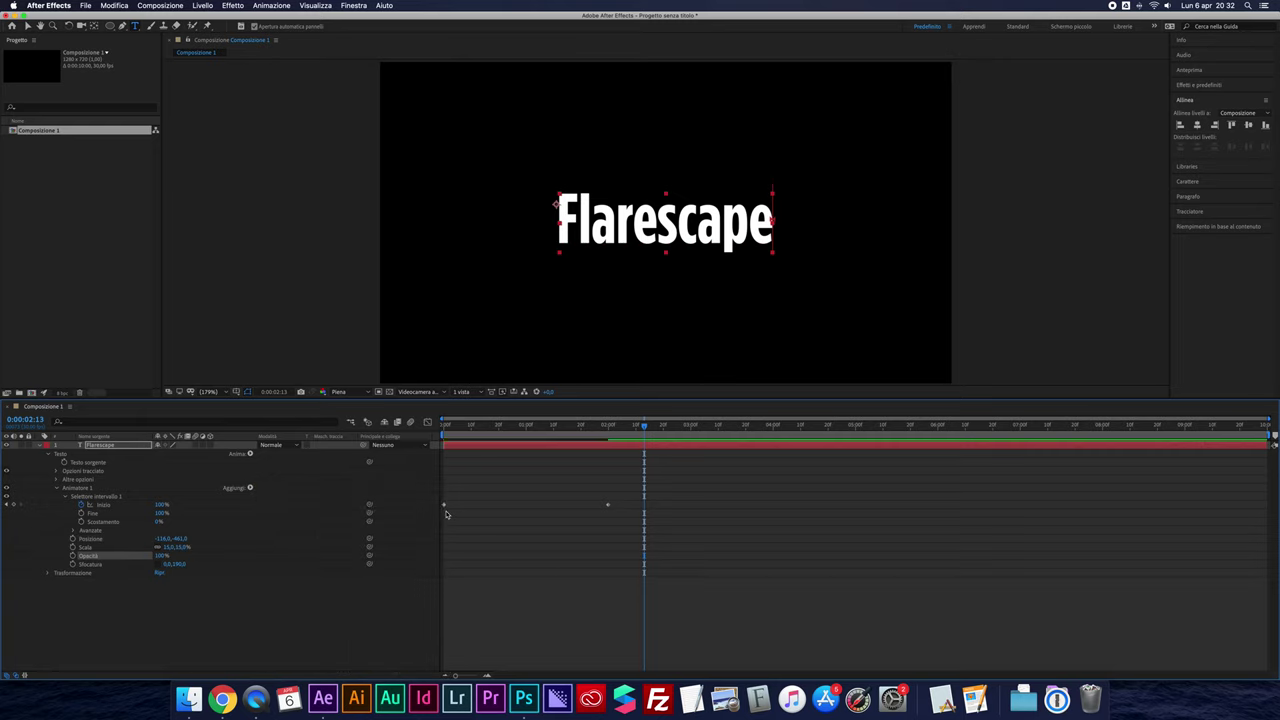
drag(160, 556, 108, 548)
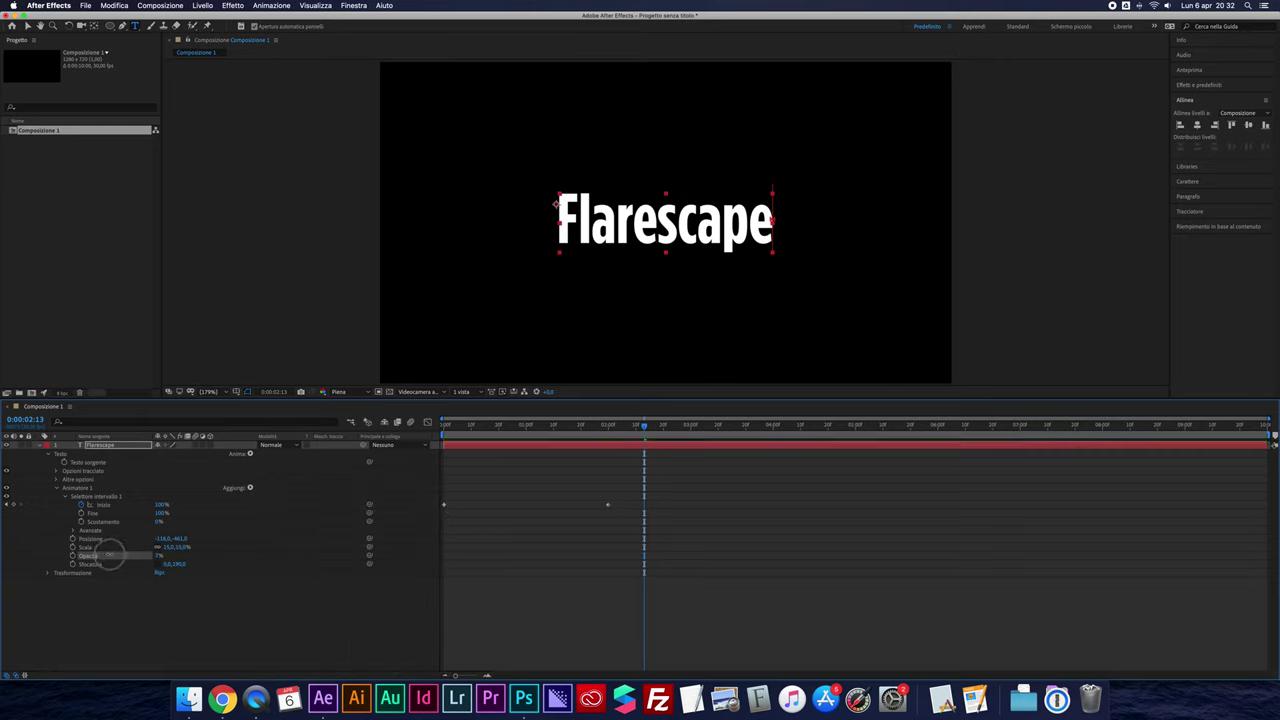
Preview the fading reveal from frame 0, then move Start's 100% keyframe to about one second
drag(477, 432, 426, 438)
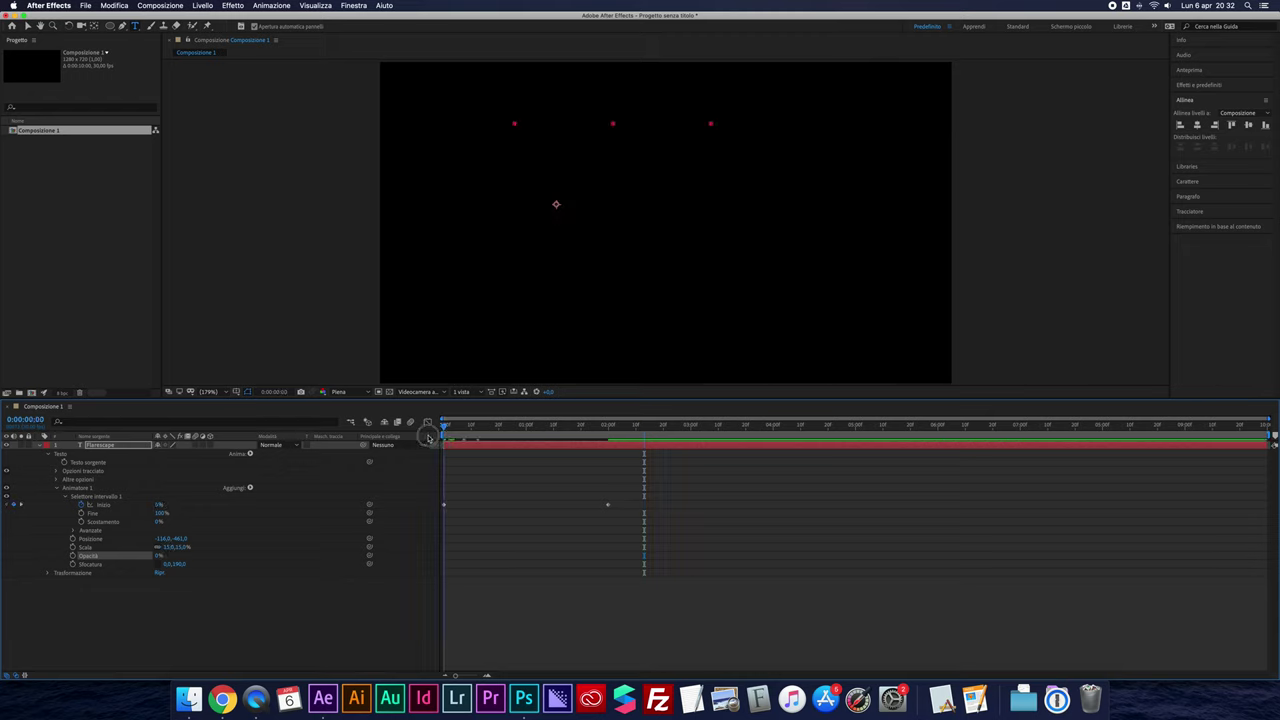
key(space)
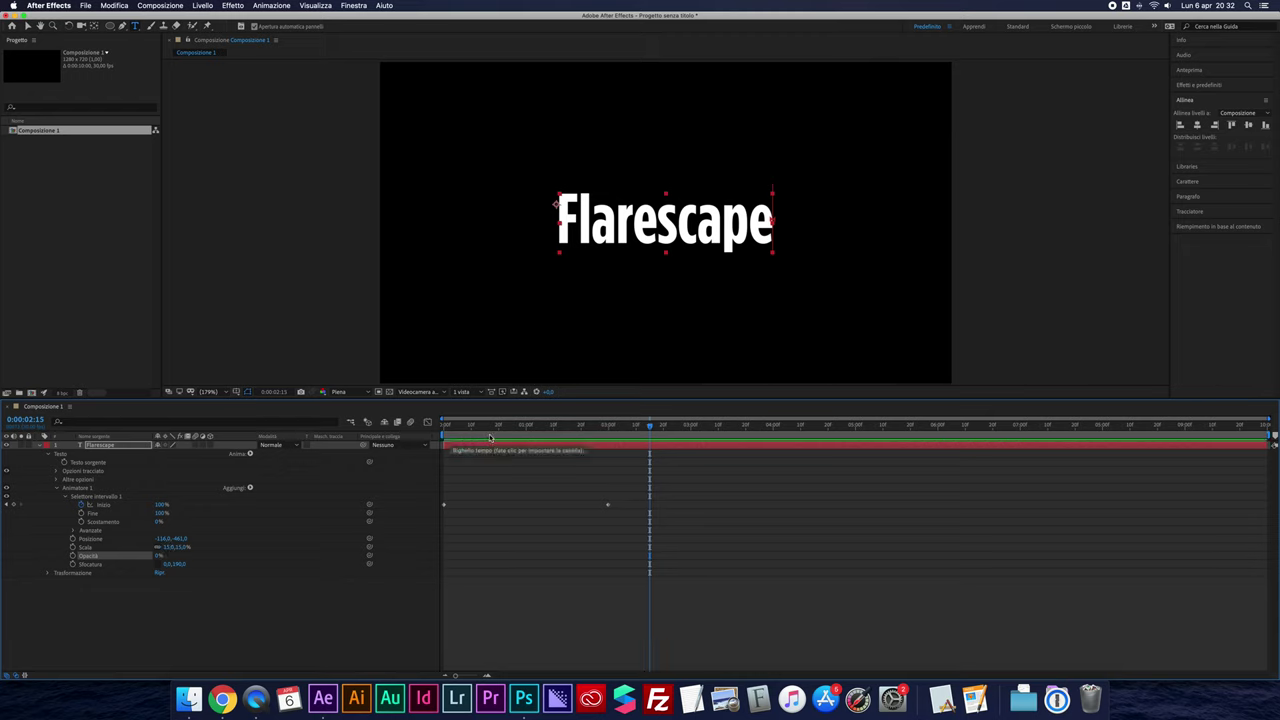
key(space)
key(F2)
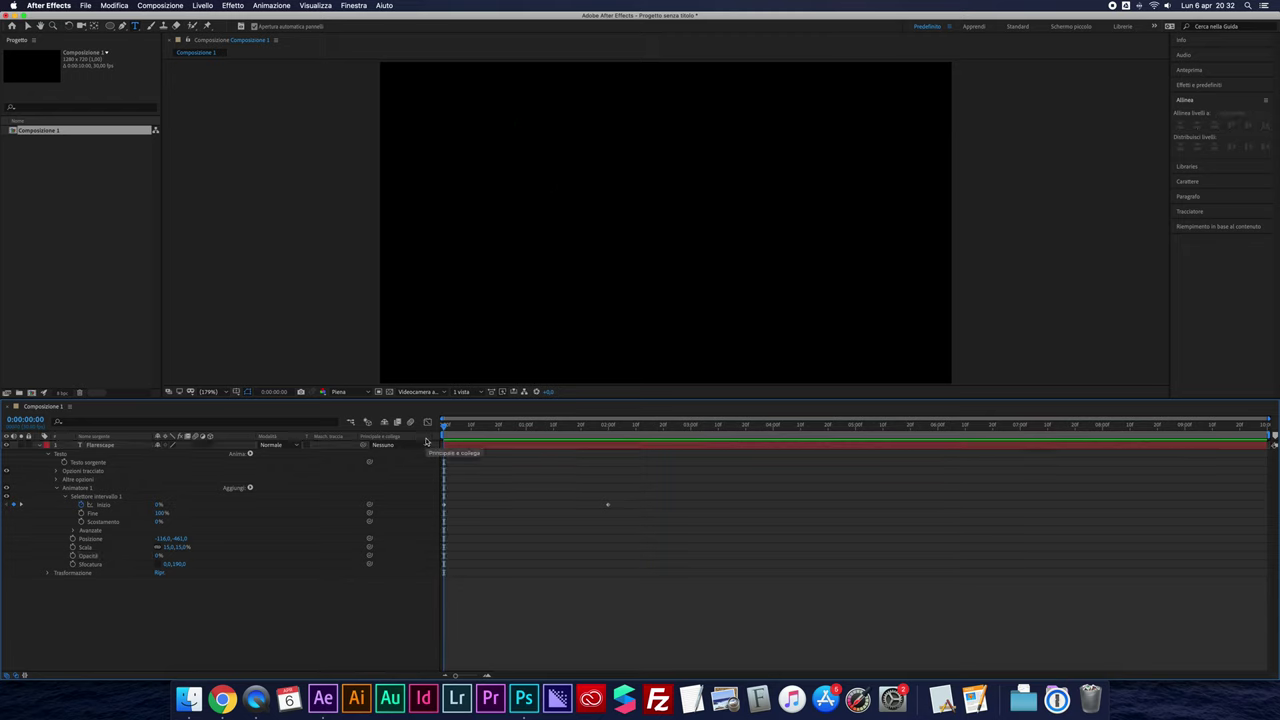
key(space)
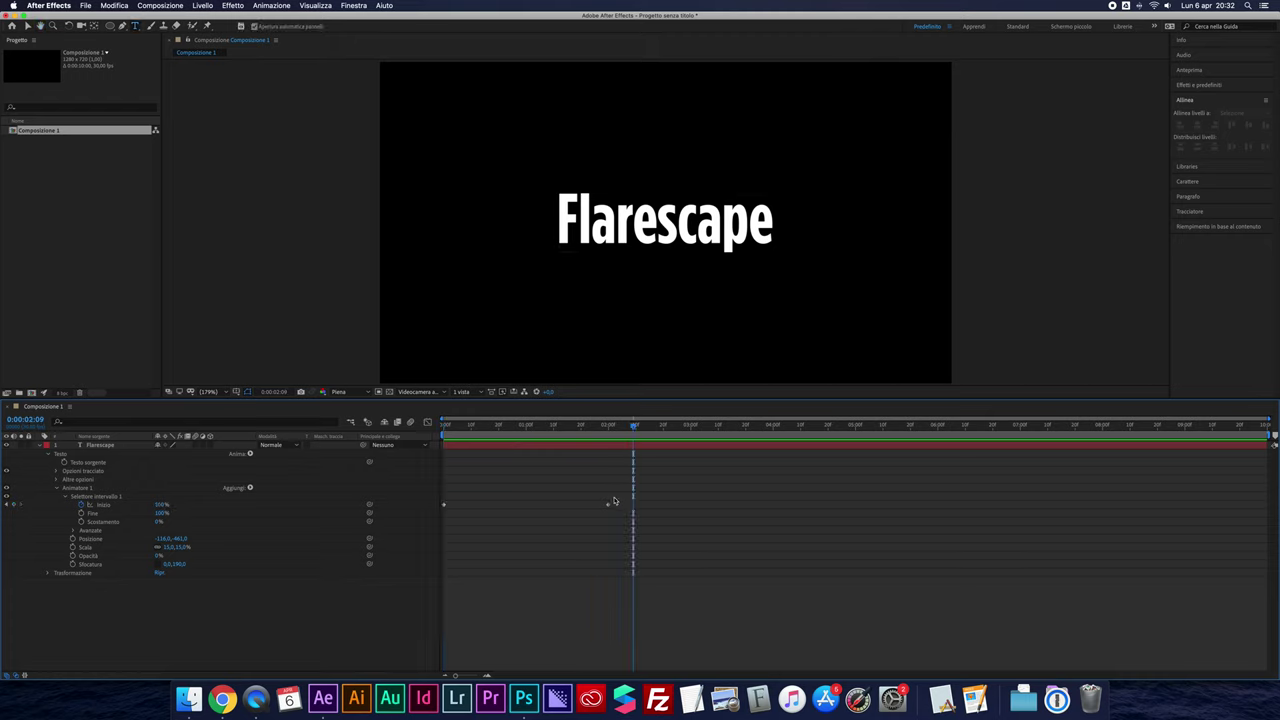
drag(607, 509, 529, 511)
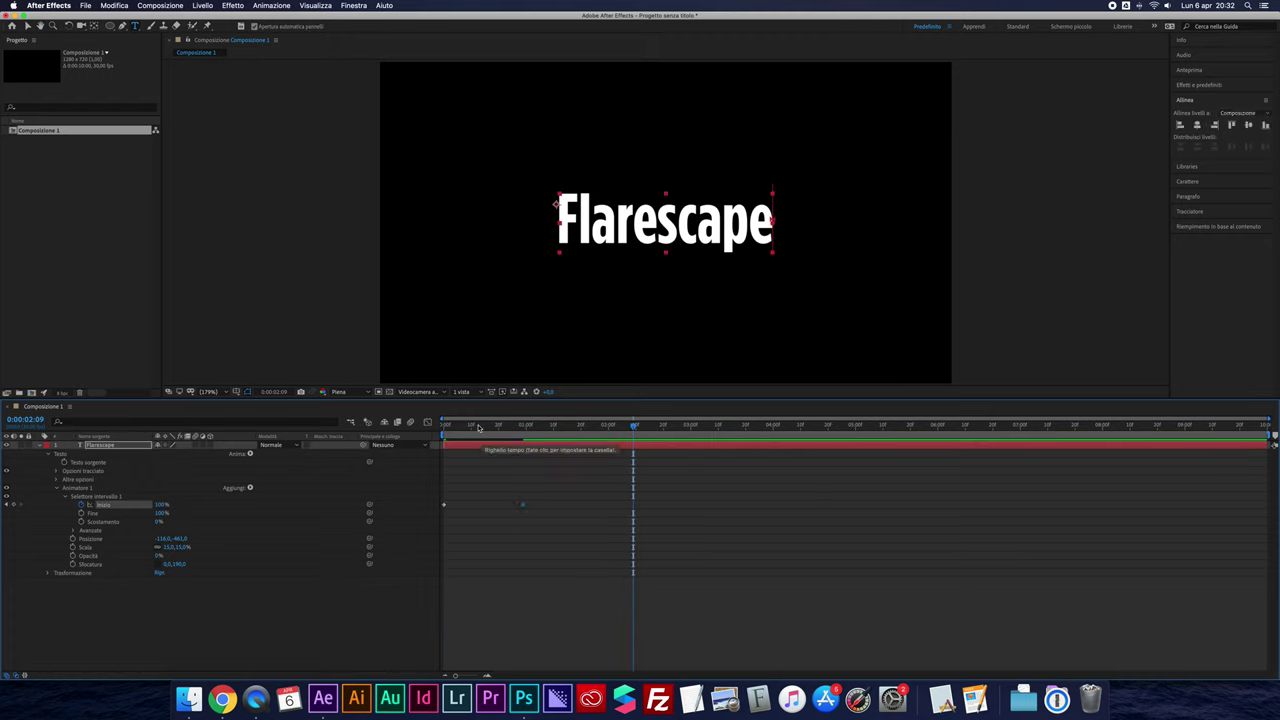
Preview the faster one-second reveal from the start with the text layer deselected
key(Home)
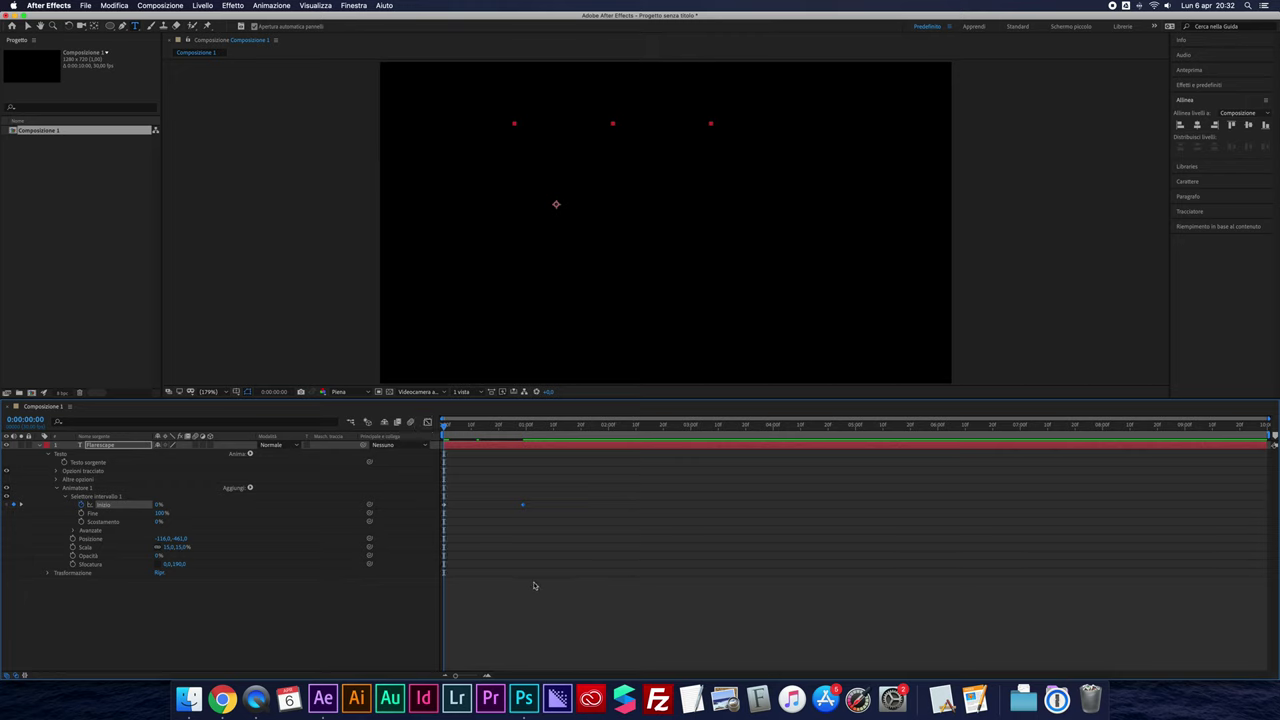
click(534, 586)
key(space)
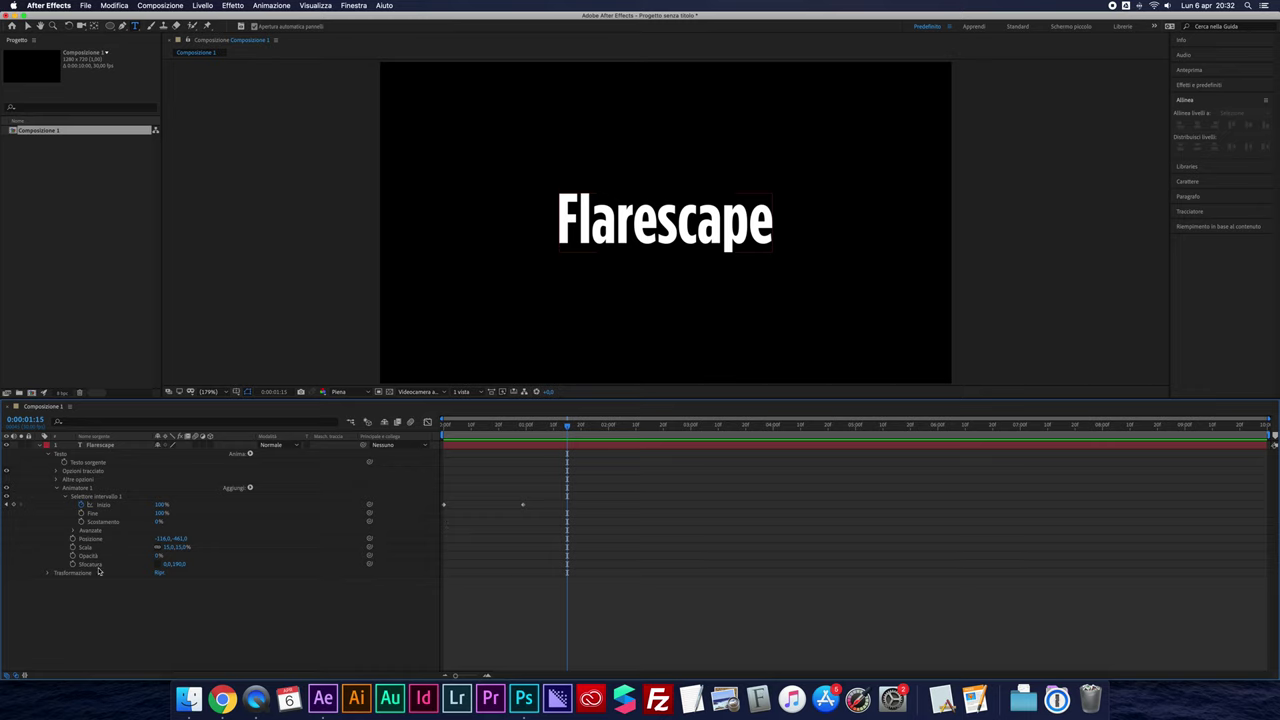
click(92, 488)
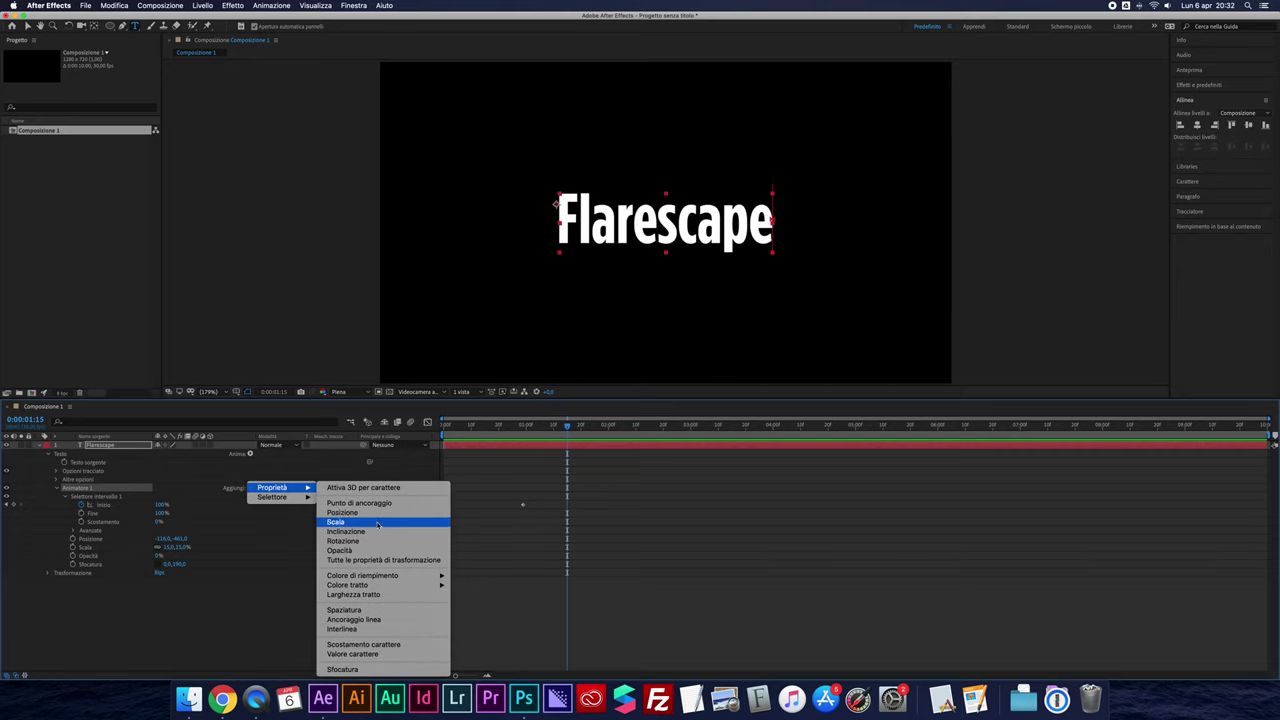
Add Rotation to Animator 1 set to about 193° so the letters spin as they appear
click(393, 540)
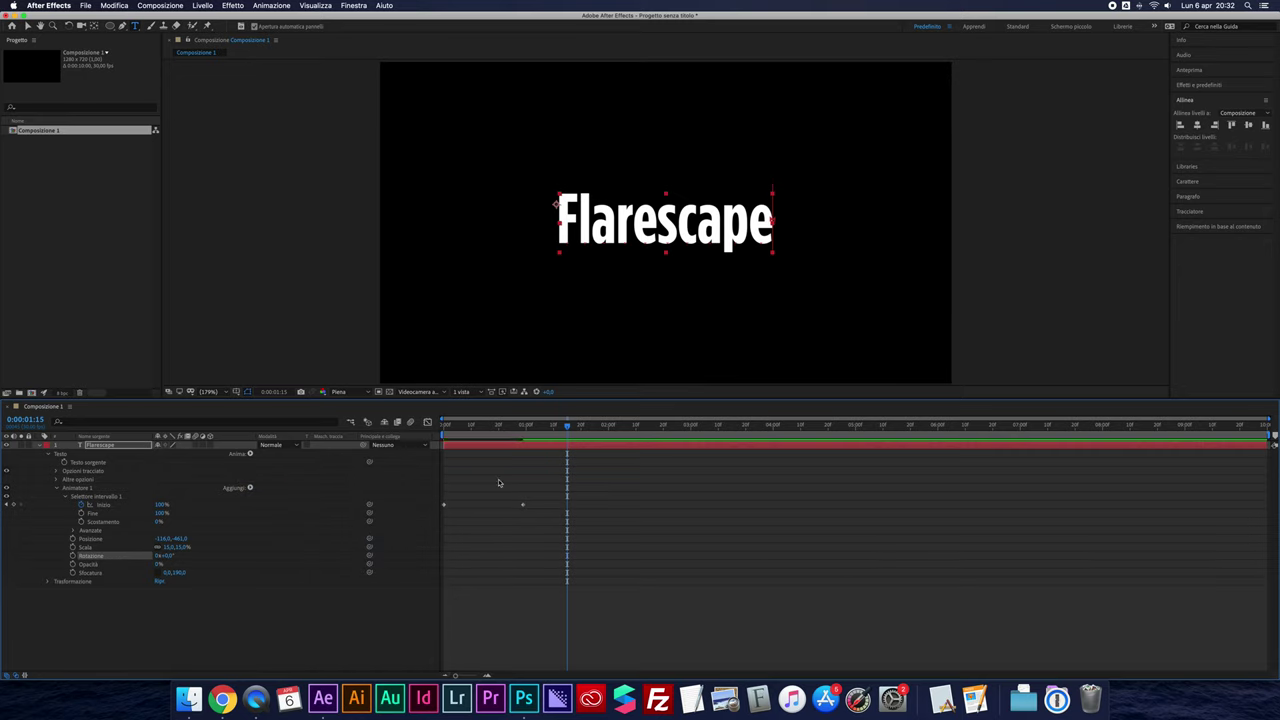
drag(567, 426, 513, 432)
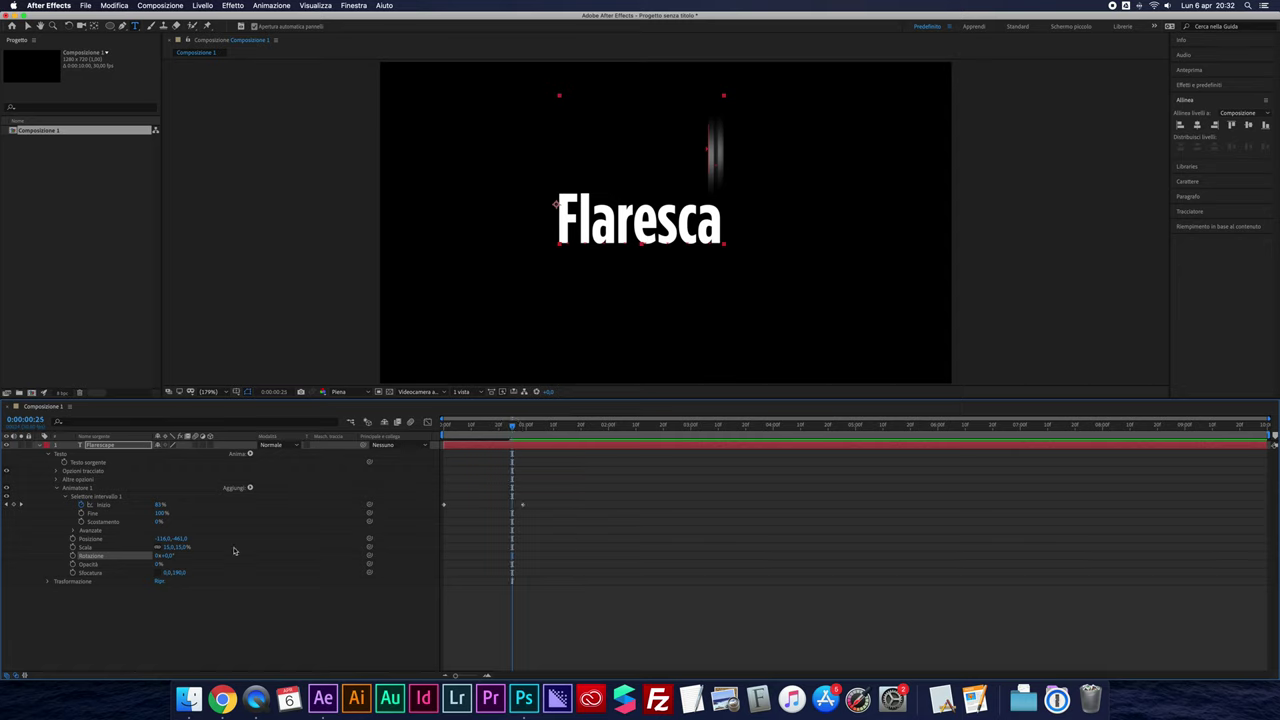
drag(168, 555, 117, 557)
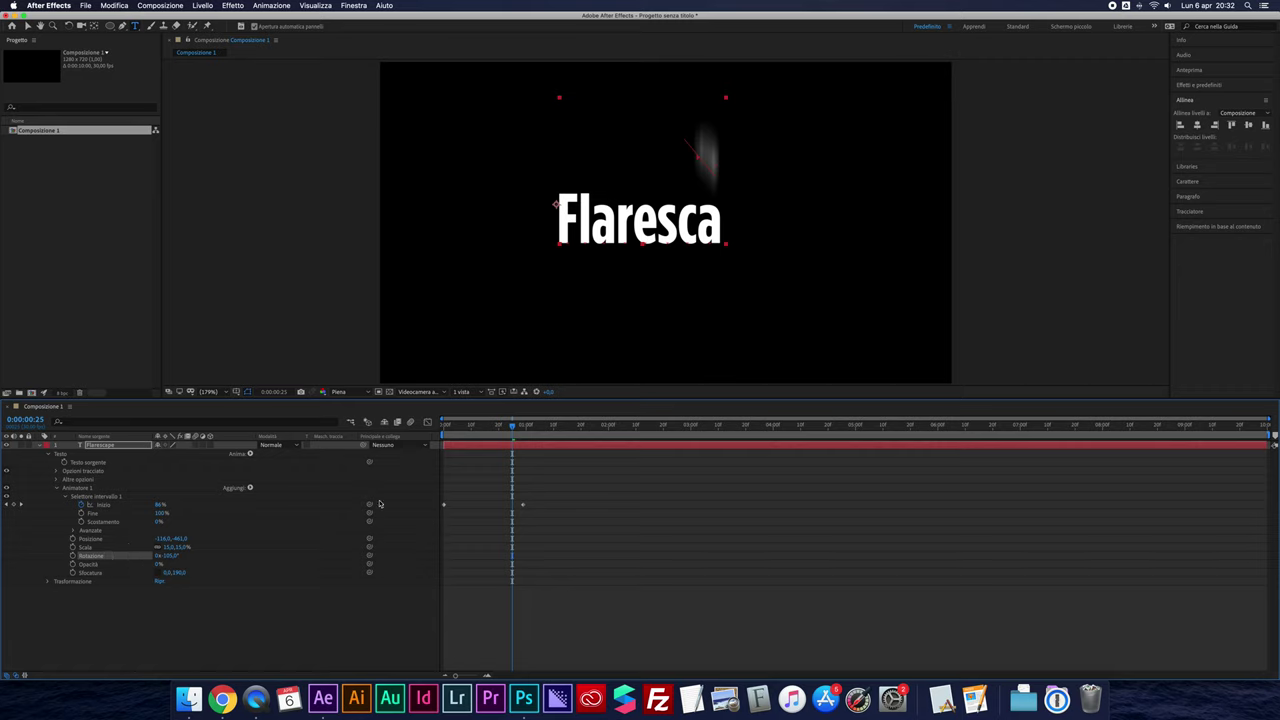
drag(501, 426, 426, 432)
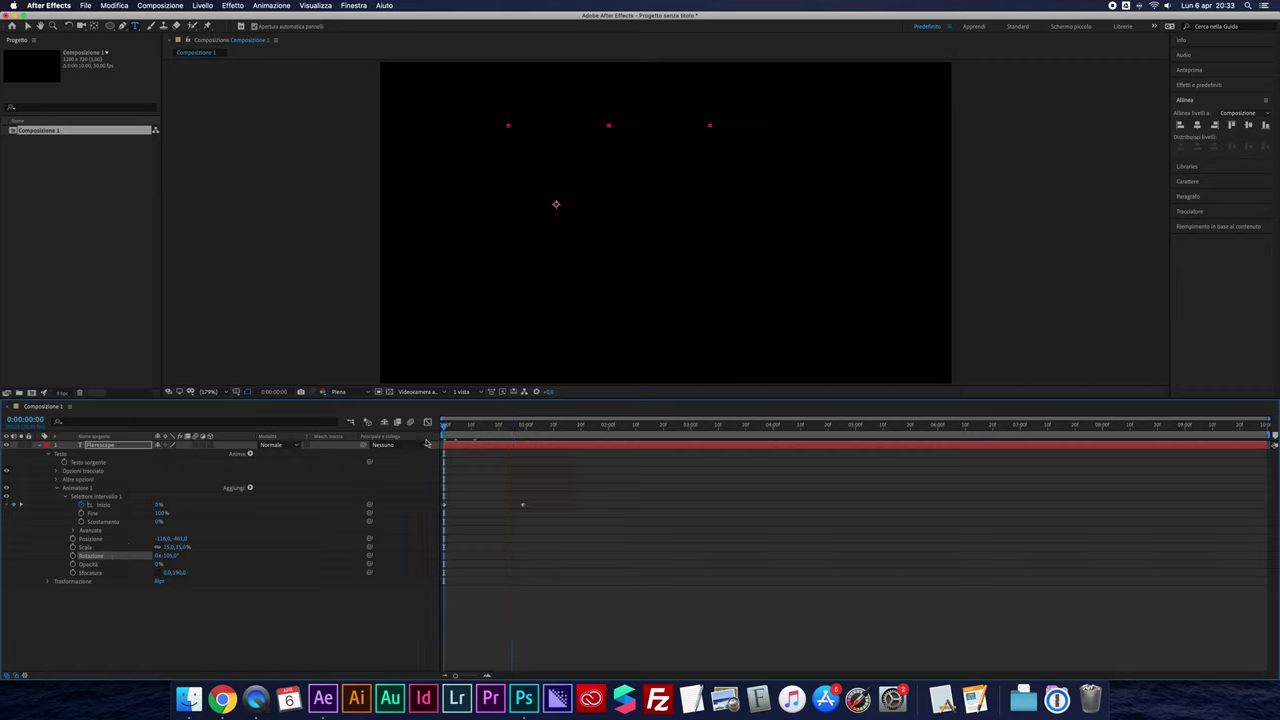
click(500, 618)
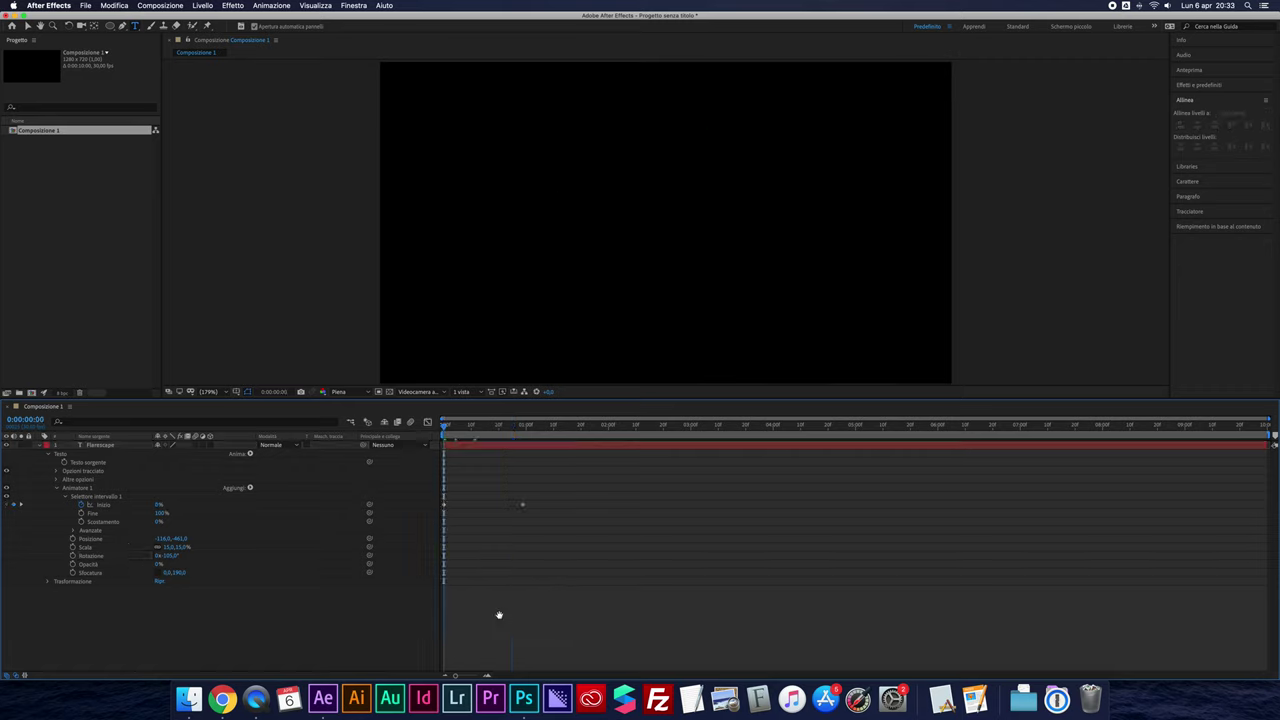
key(space)
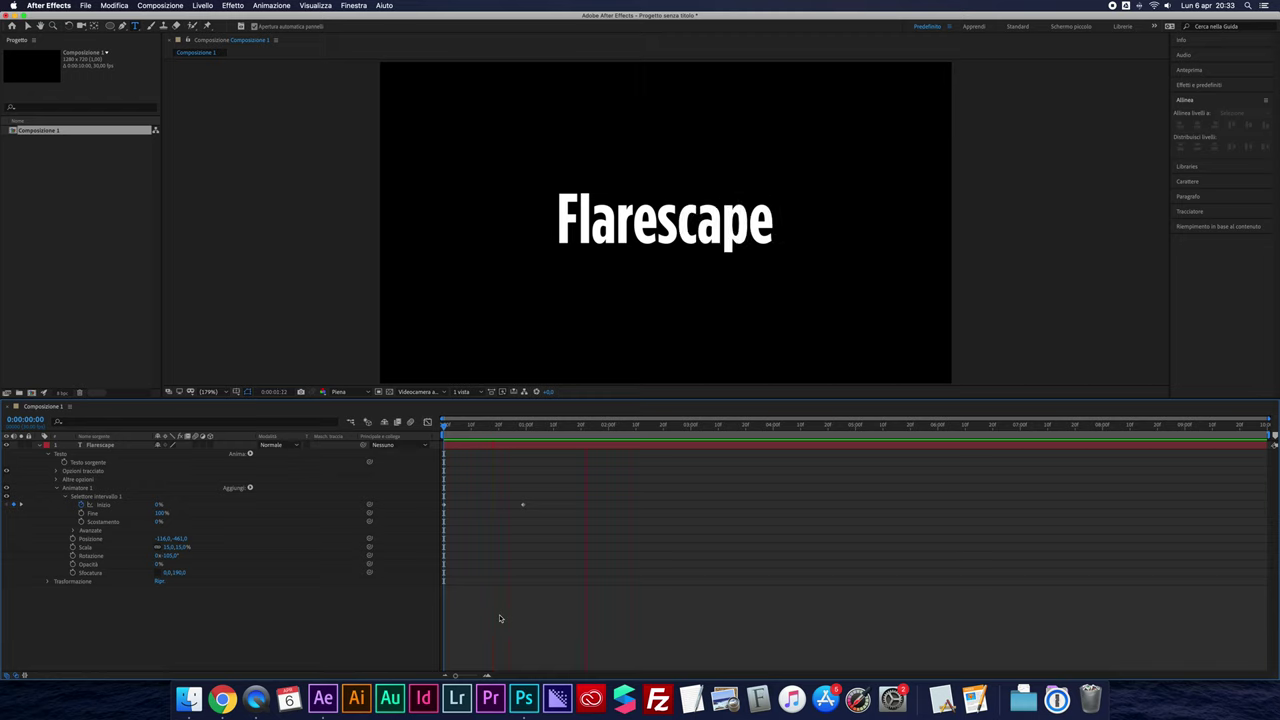